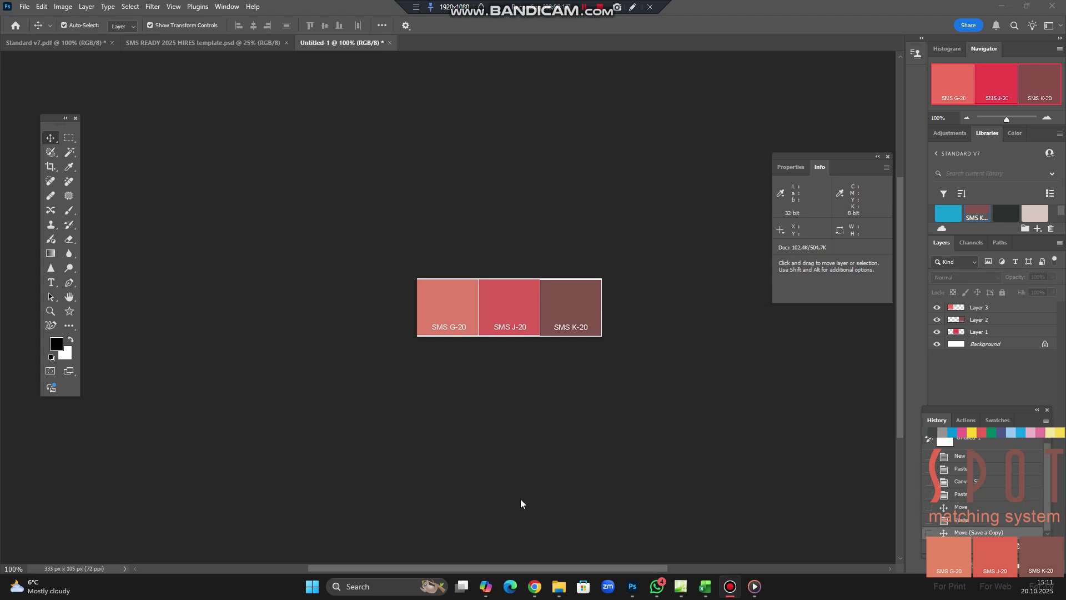
Switch to Gmail, insert the sRGB master image from the SMS test folder inline in a new message, and close the draft.
click(535, 594)
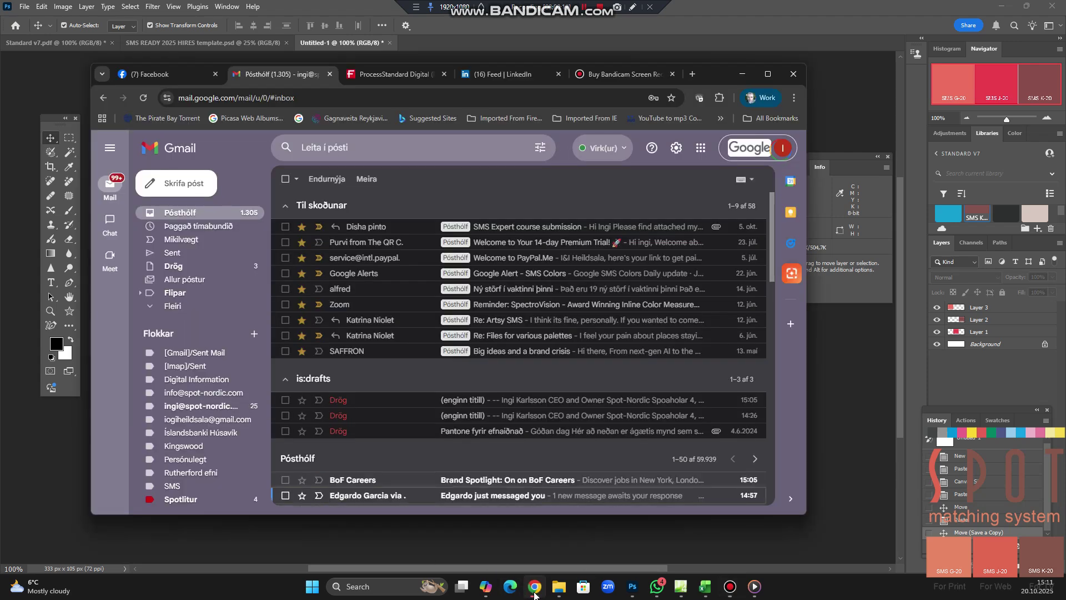
click(167, 184)
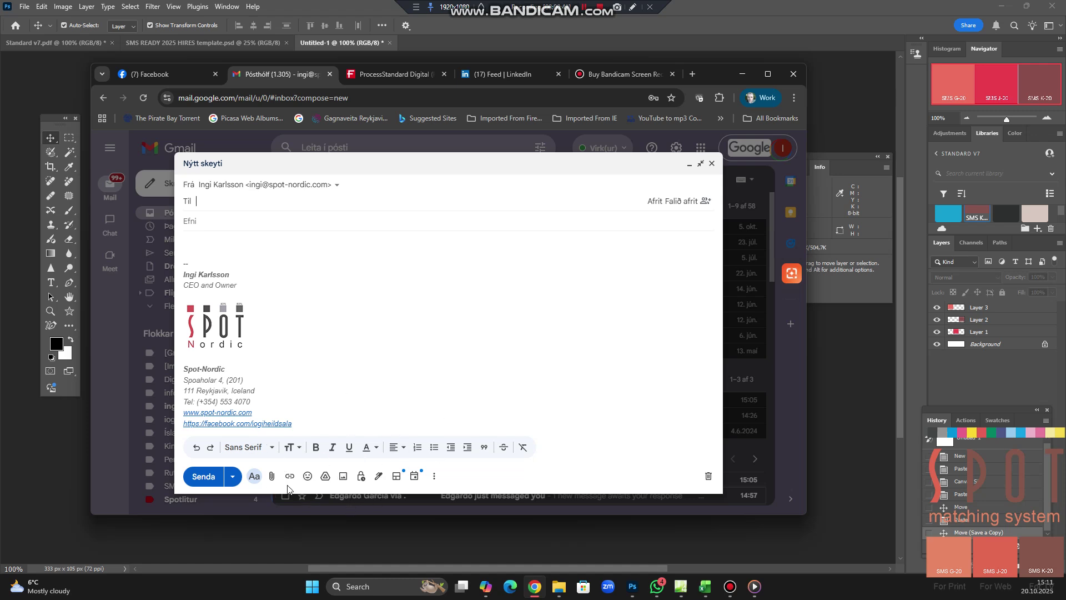
click(344, 476)
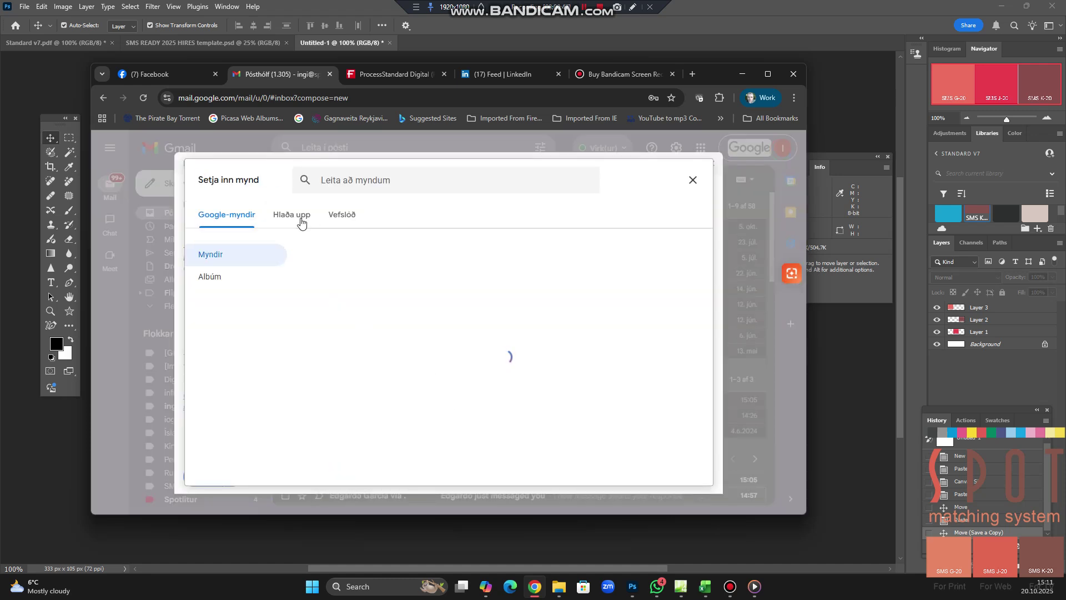
click(304, 216)
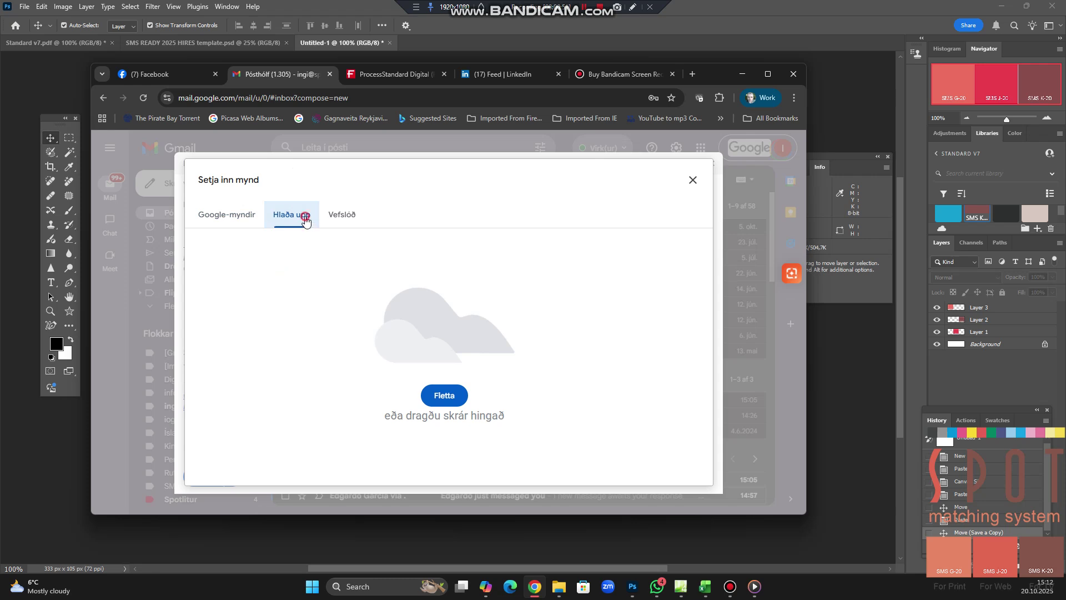
click(444, 396)
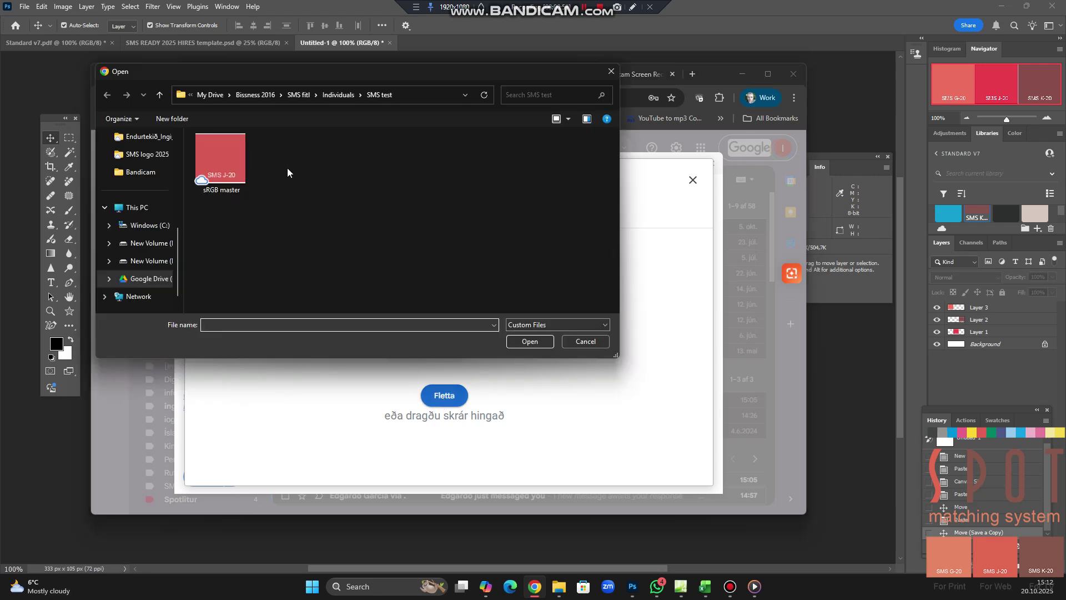
click(218, 160)
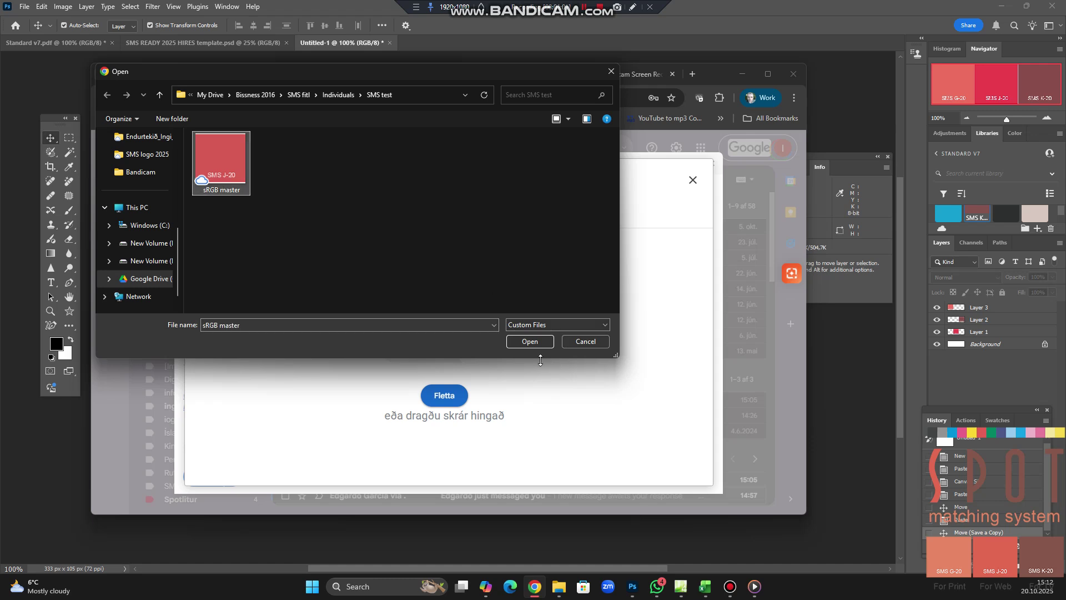
click(529, 341)
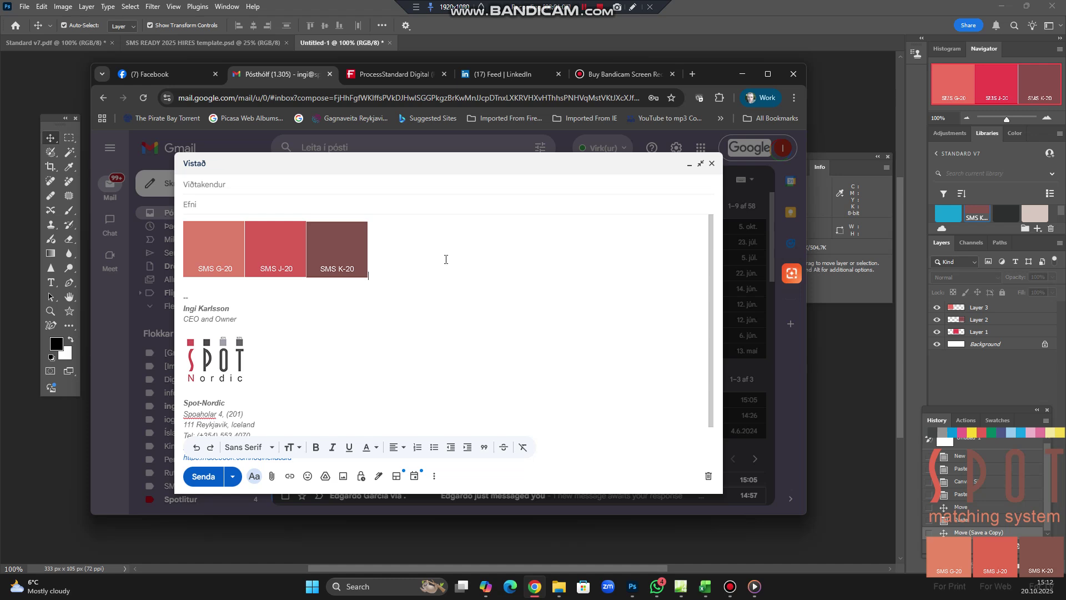
mouse_move(264, 270)
click(711, 164)
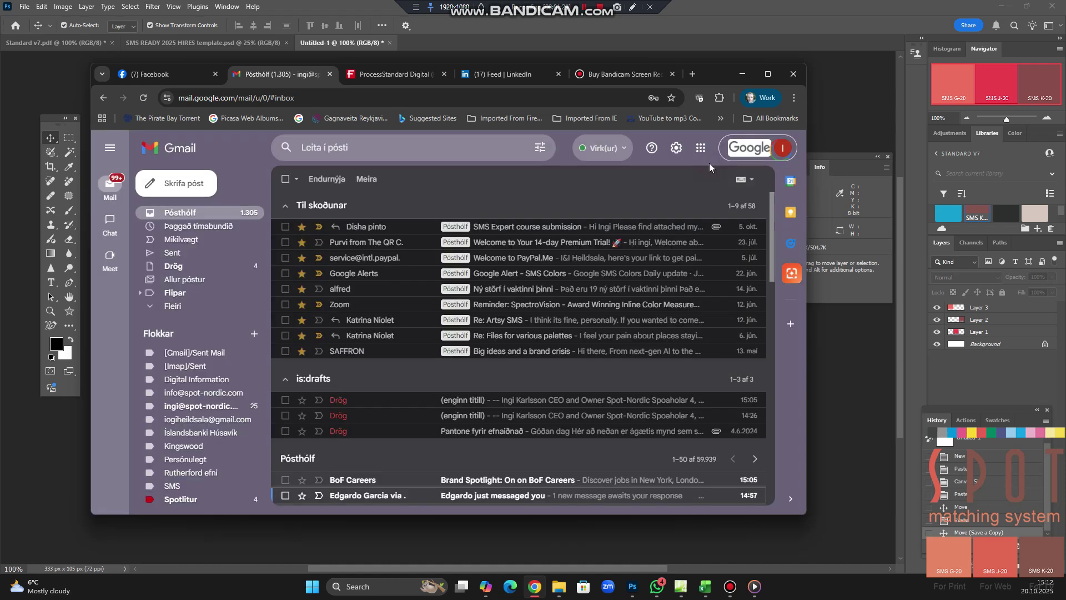
Switch back to Photoshop, place the Swatches panel near the artwork, and collapse the 1-sRGB-Web-master file0 and Standard v7_ASE0 groups.
click(740, 74)
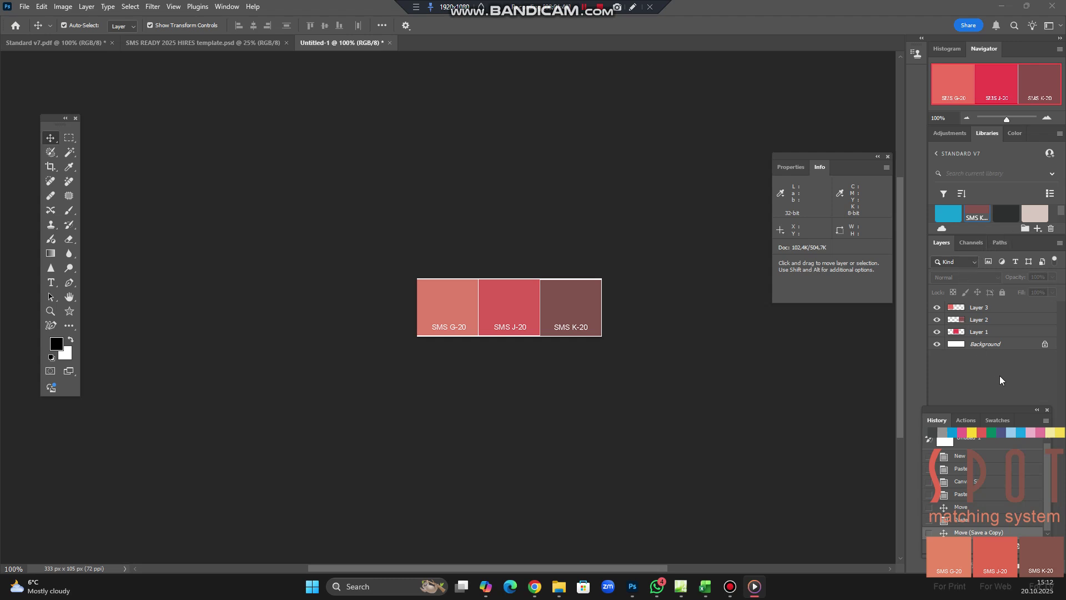
click(998, 422)
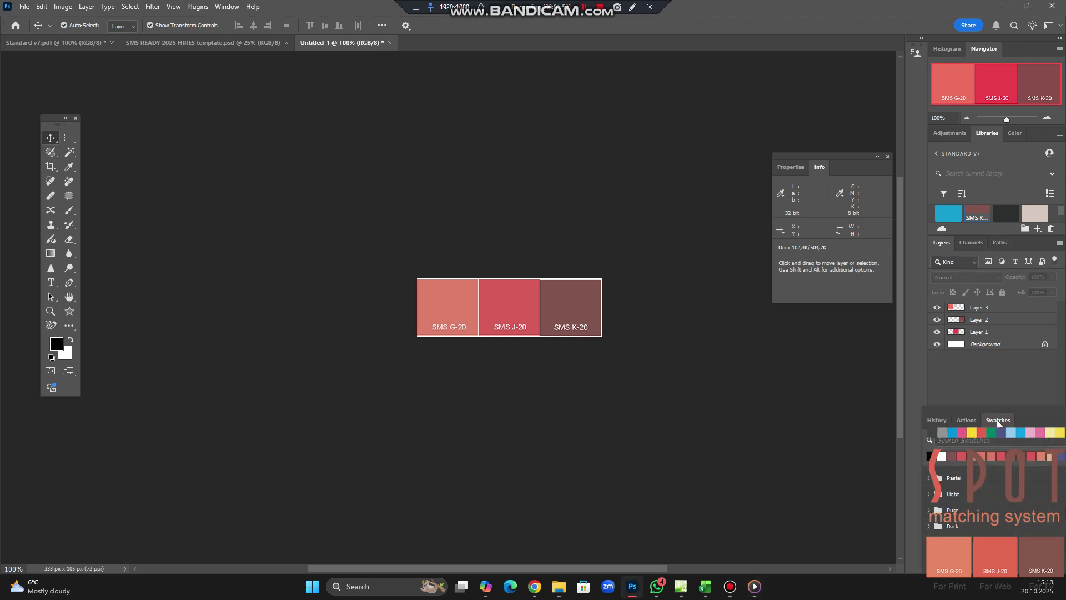
drag(1024, 416, 755, 198)
drag(767, 160, 775, 92)
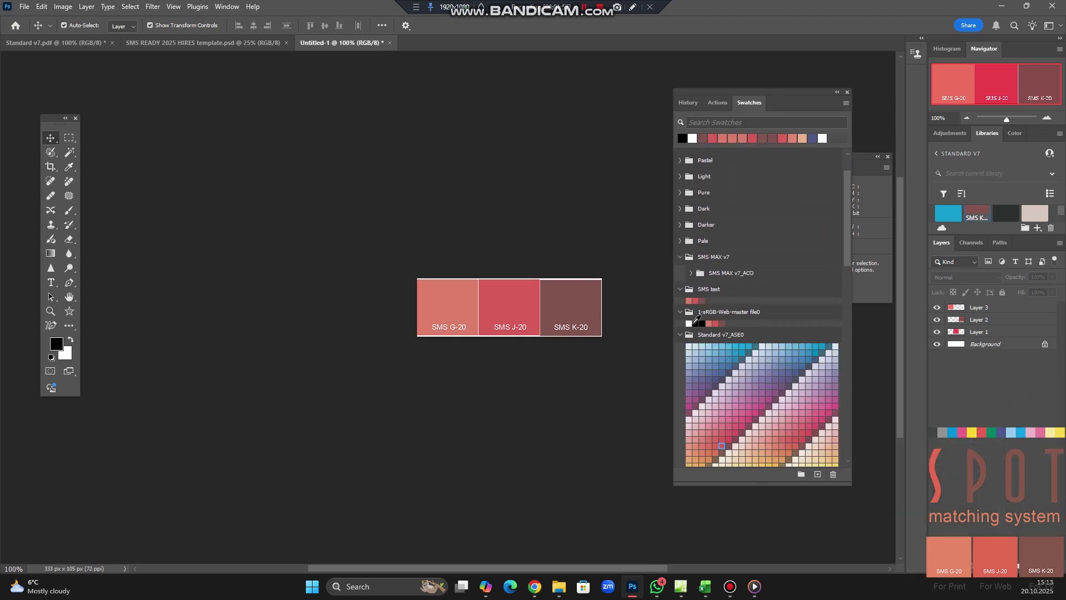
click(679, 335)
click(679, 355)
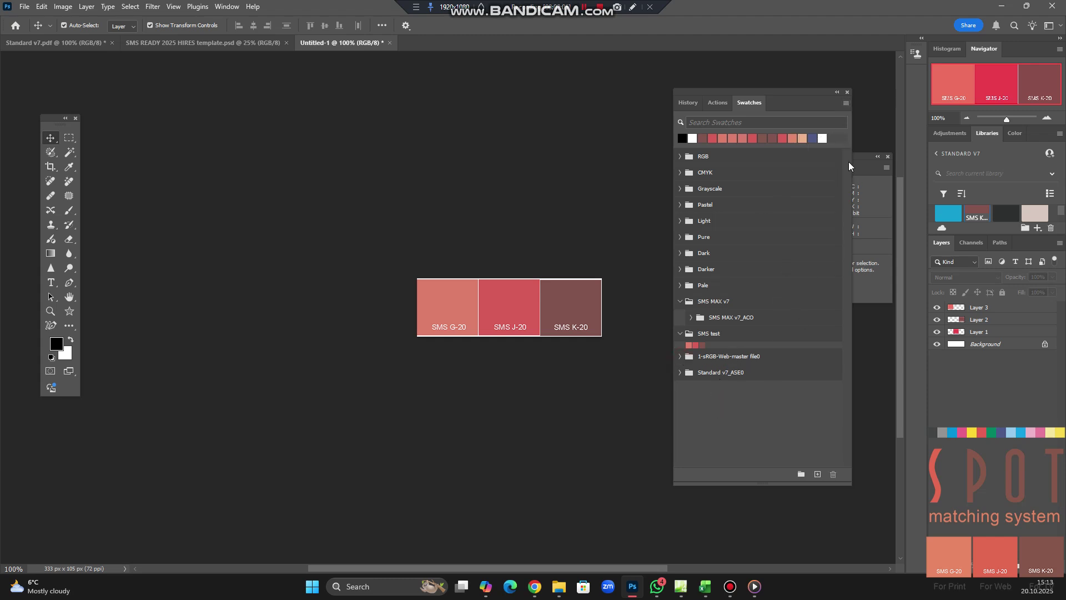
Create a new swatch group named SMS test colours.
click(847, 103)
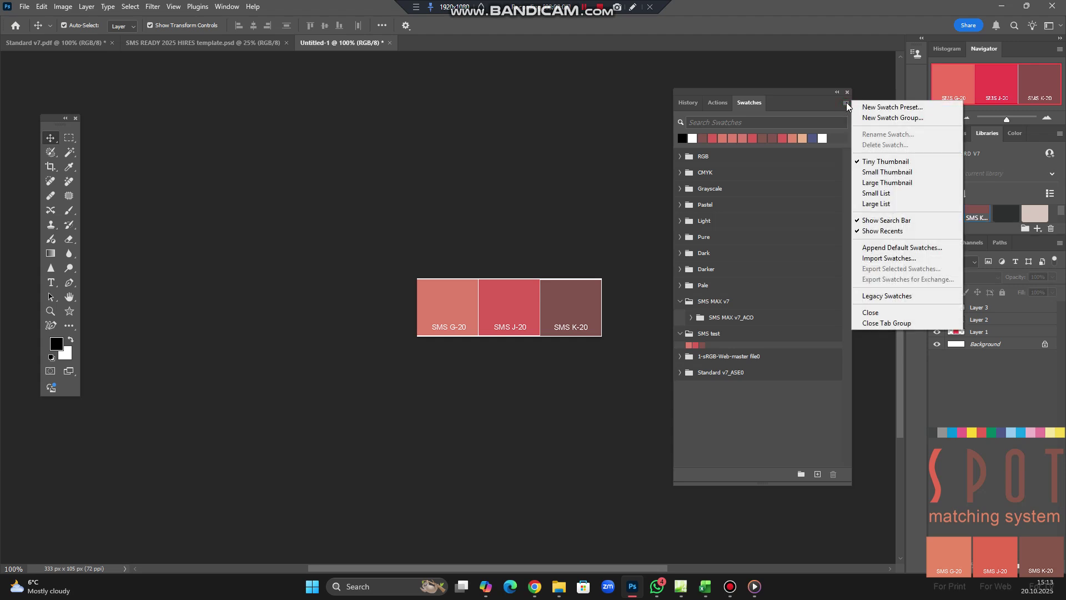
click(917, 119)
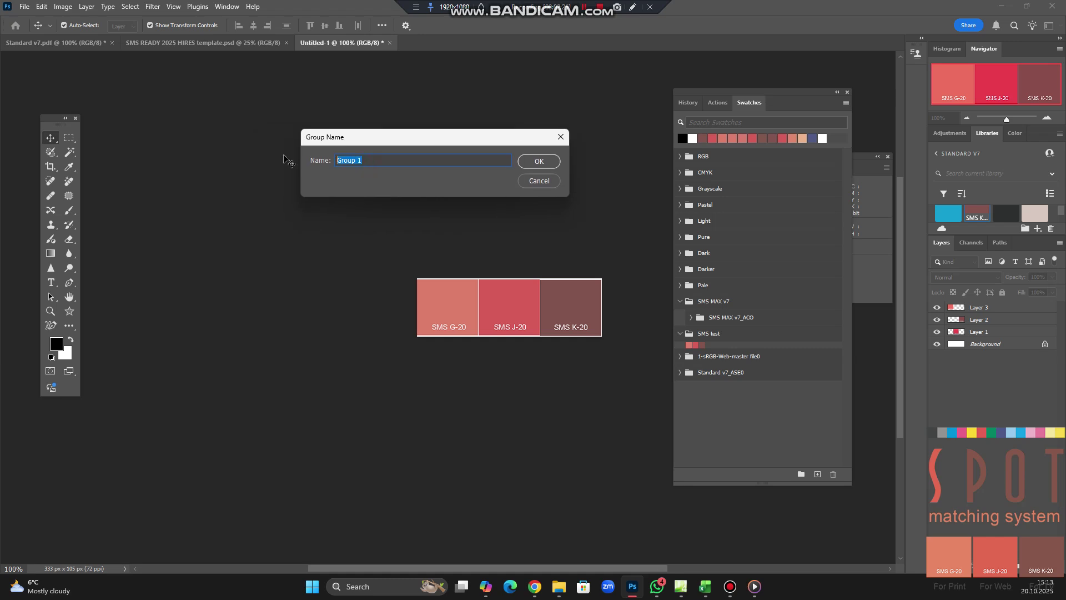
text(SMS test colours)
click(537, 162)
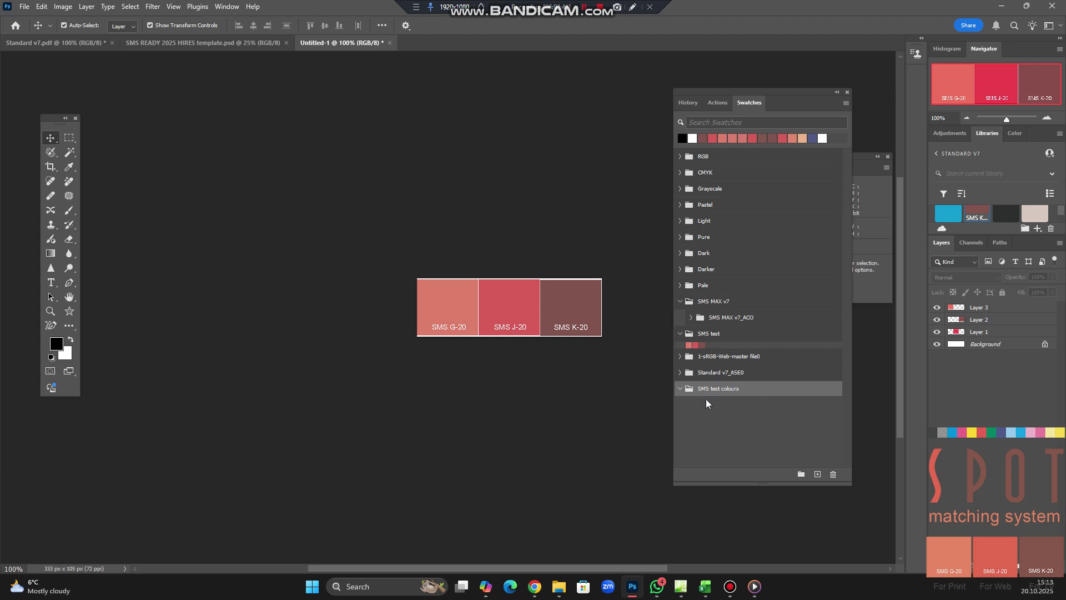
Sample the SMS G-20 square as the foreground colour with the Eyedropper tool.
click(69, 170)
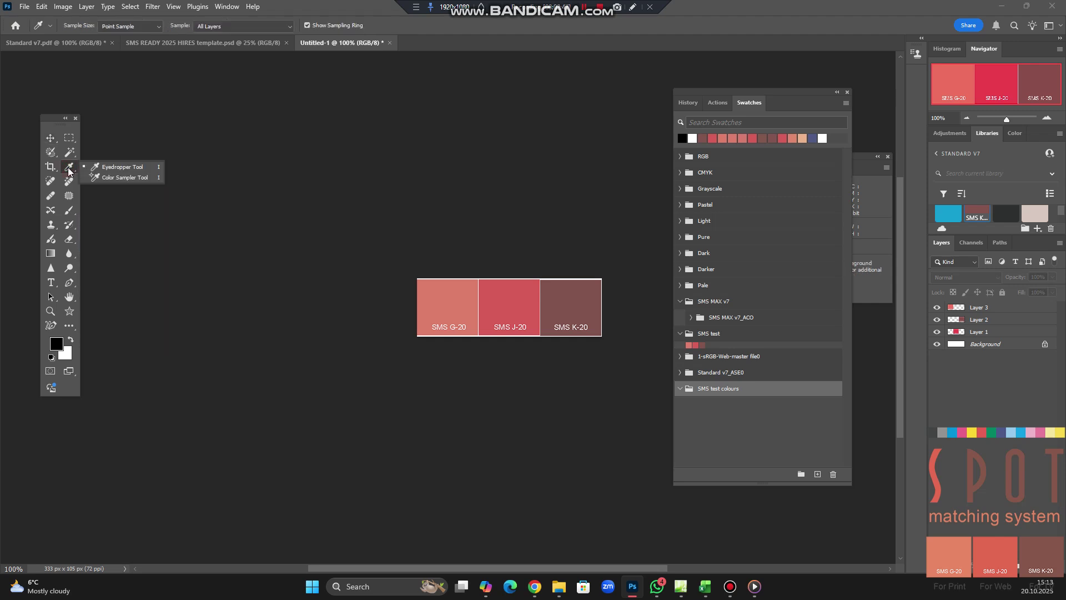
click(110, 167)
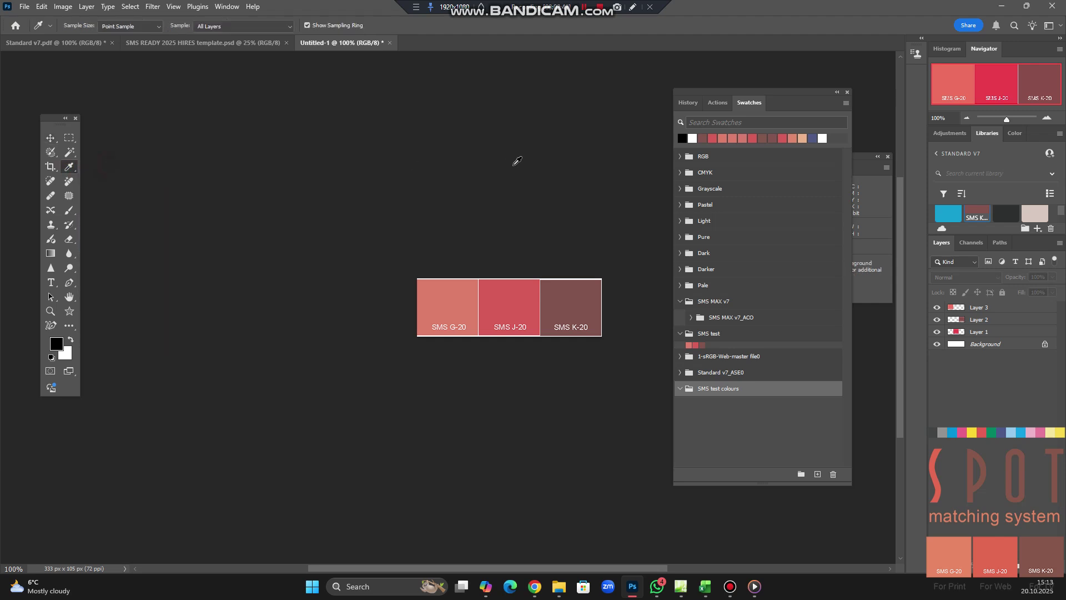
click(453, 301)
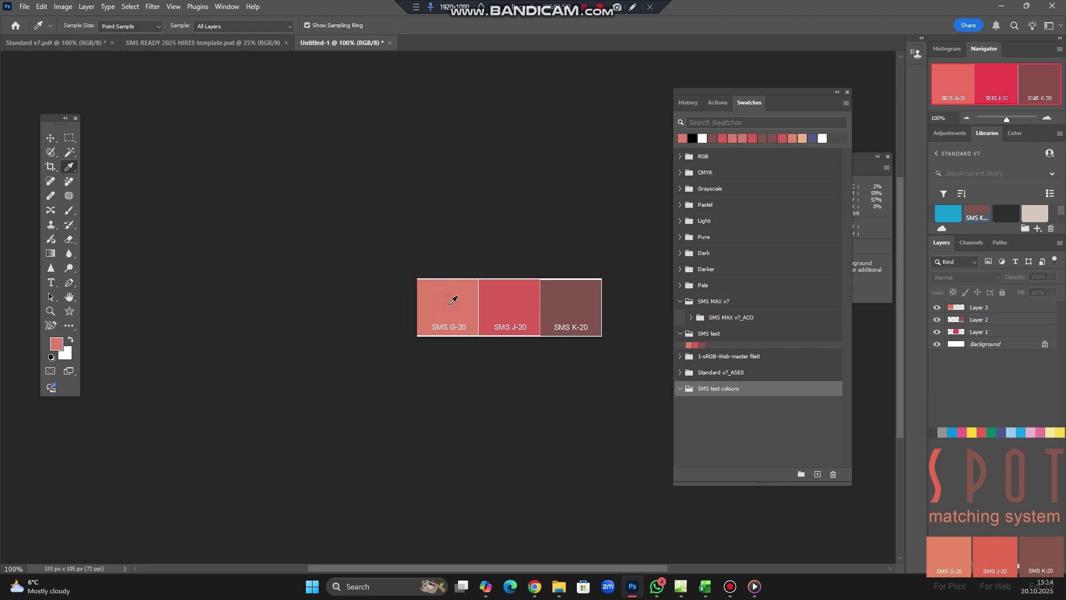
click(453, 301)
right_click(442, 310)
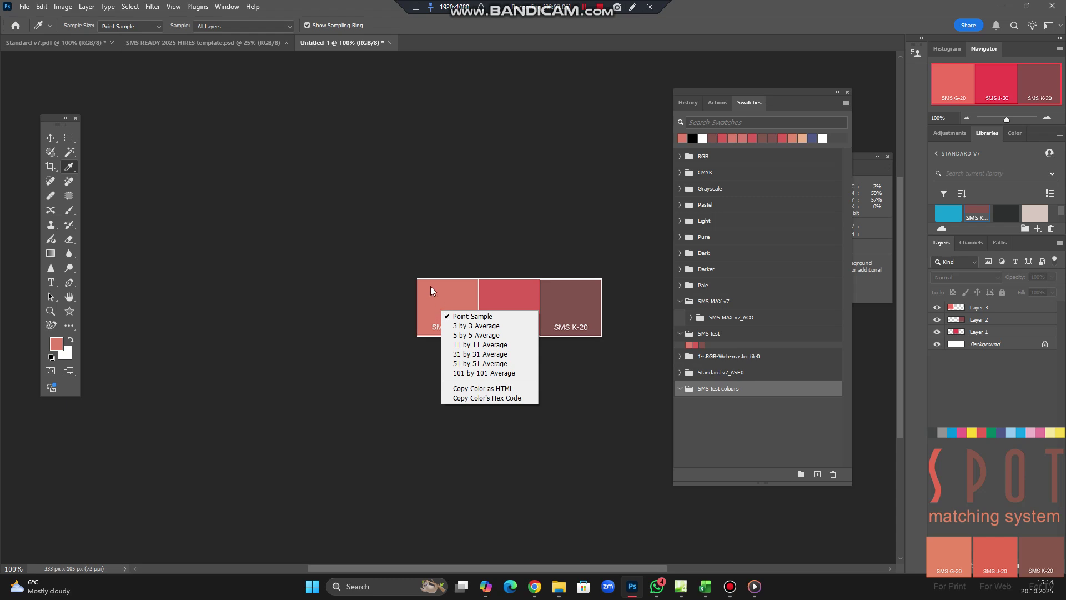
click(444, 293)
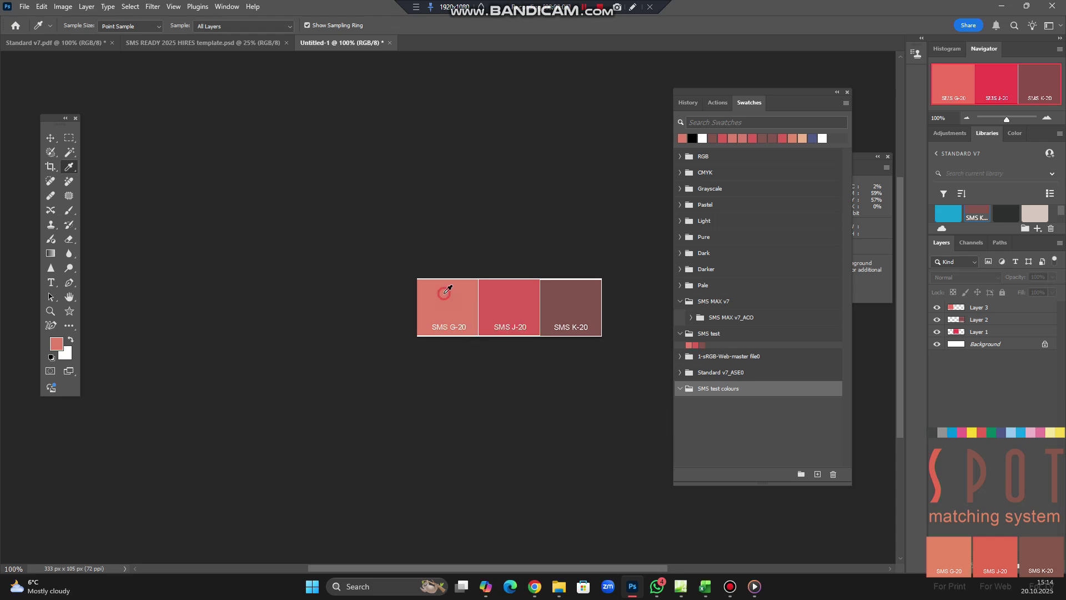
Add the SMS G-20 colour from the foreground Color Picker to the swatches and current library under the name SMS G-20.
click(57, 346)
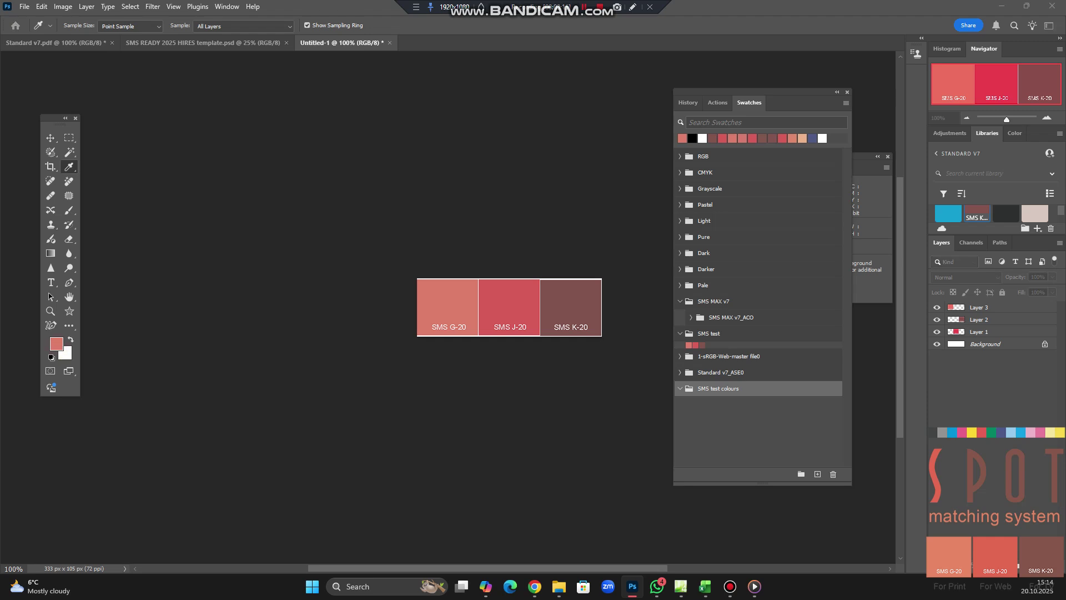
drag(634, 118, 339, 87)
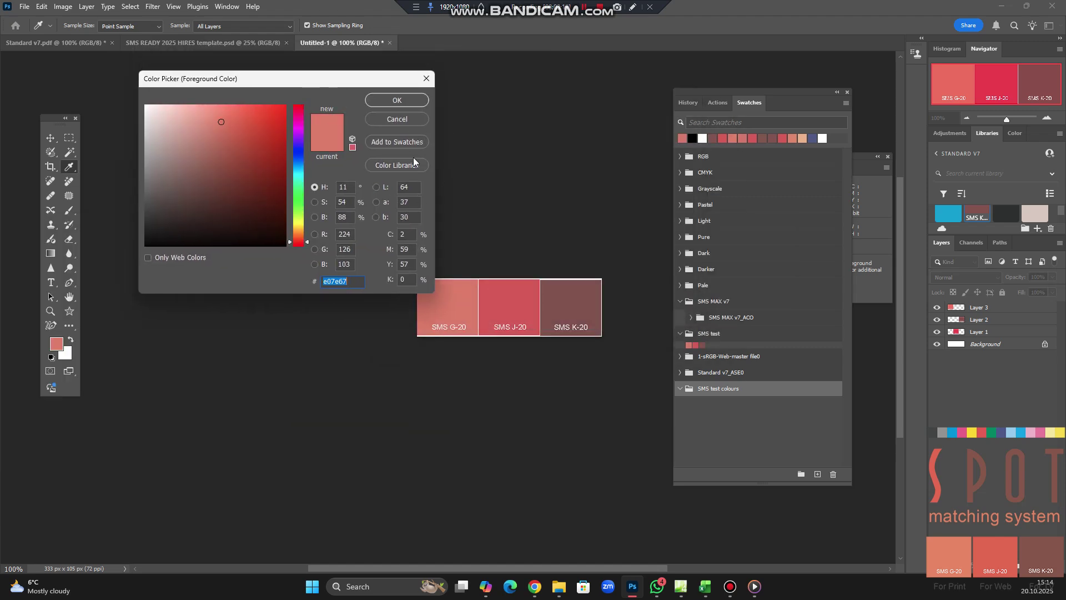
click(502, 295)
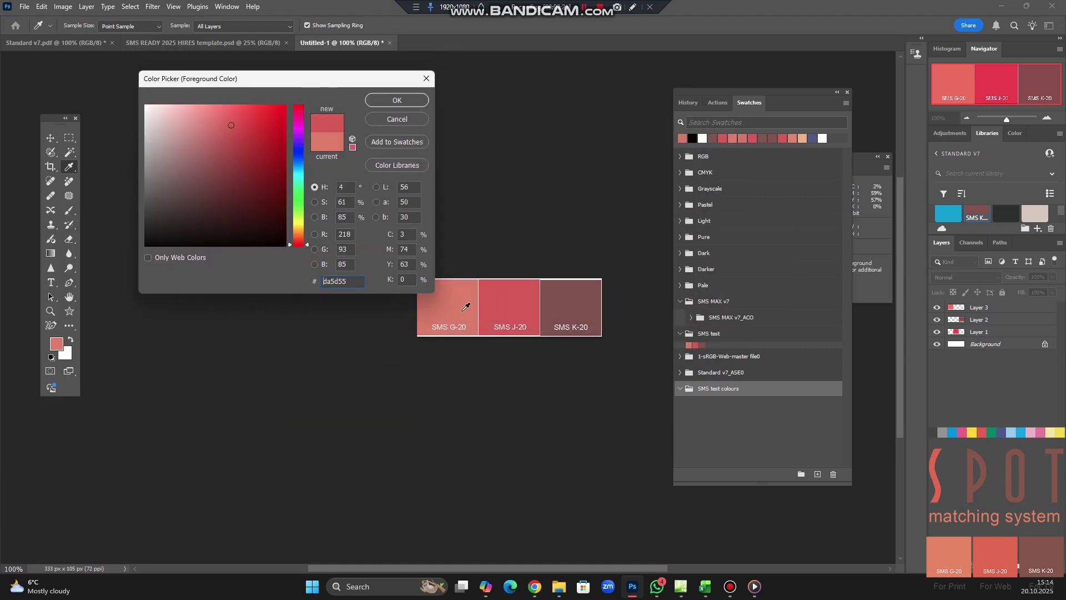
click(461, 304)
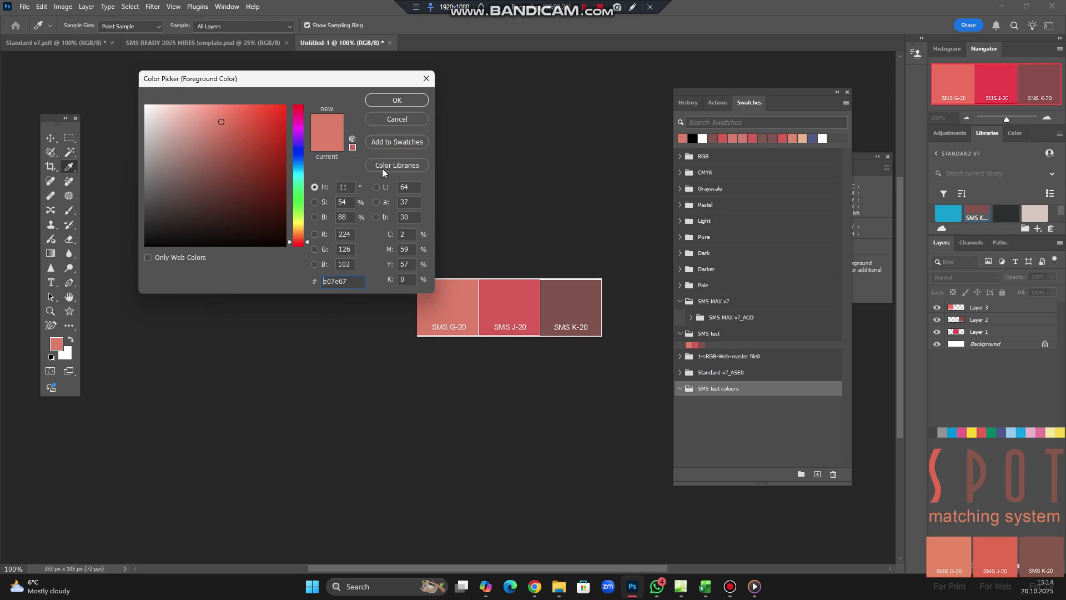
click(396, 143)
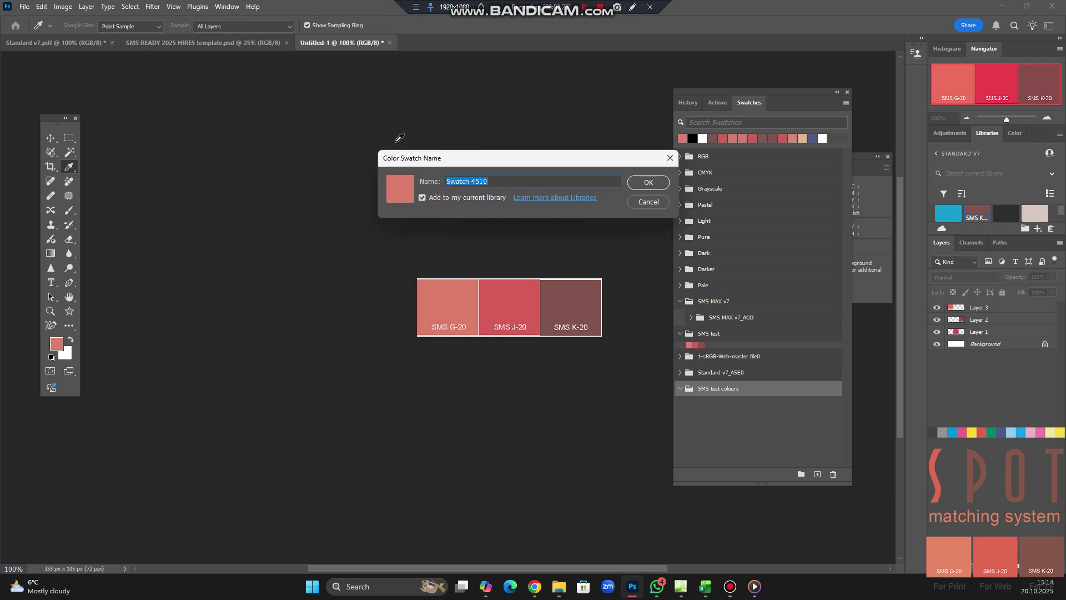
double_click(516, 182)
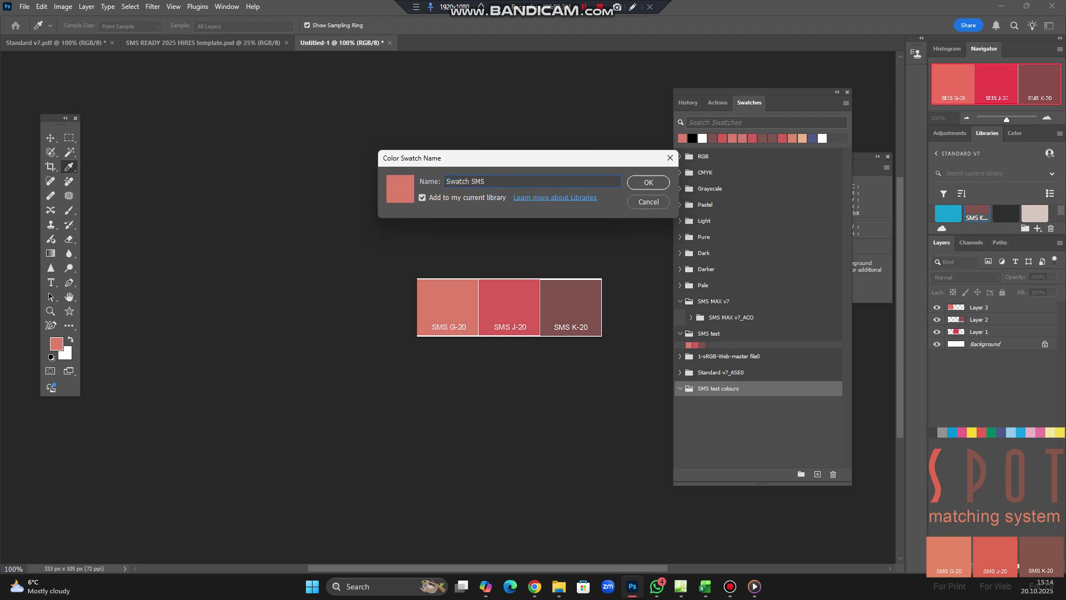
key(BackSpace)
key(BackSpace)
key(BackSpace)
key(BackSpace)
key(BackSpace)
key(BackSpace)
key(BackSpace)
key(BackSpace)
key(BackSpace)
text(SMS G-20)
click(647, 181)
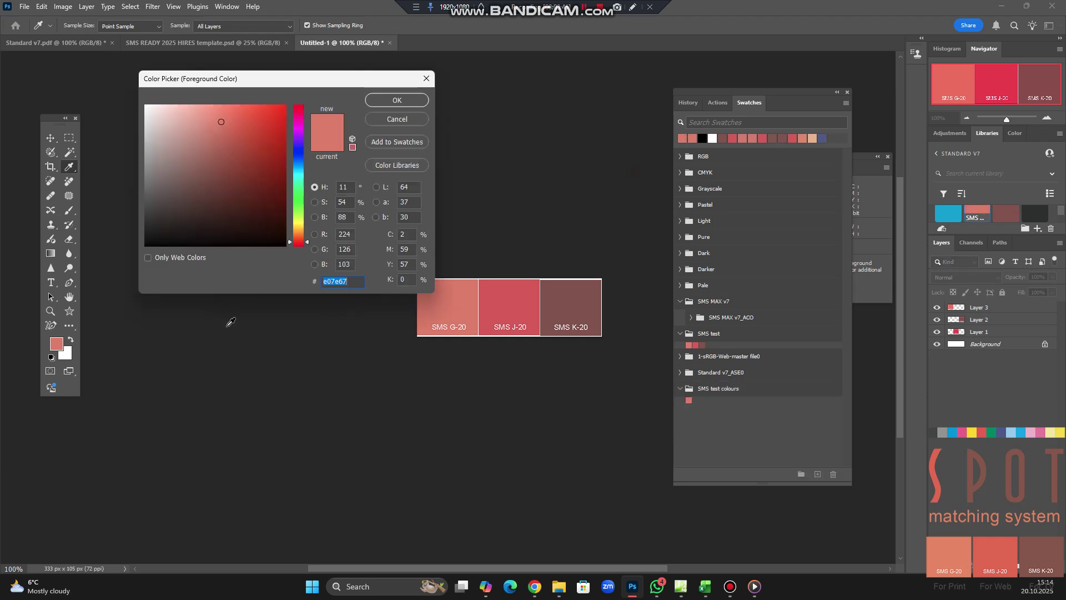
Sample the middle SMS J-20 square and add its colour to the swatches as SMS J-20.
click(514, 303)
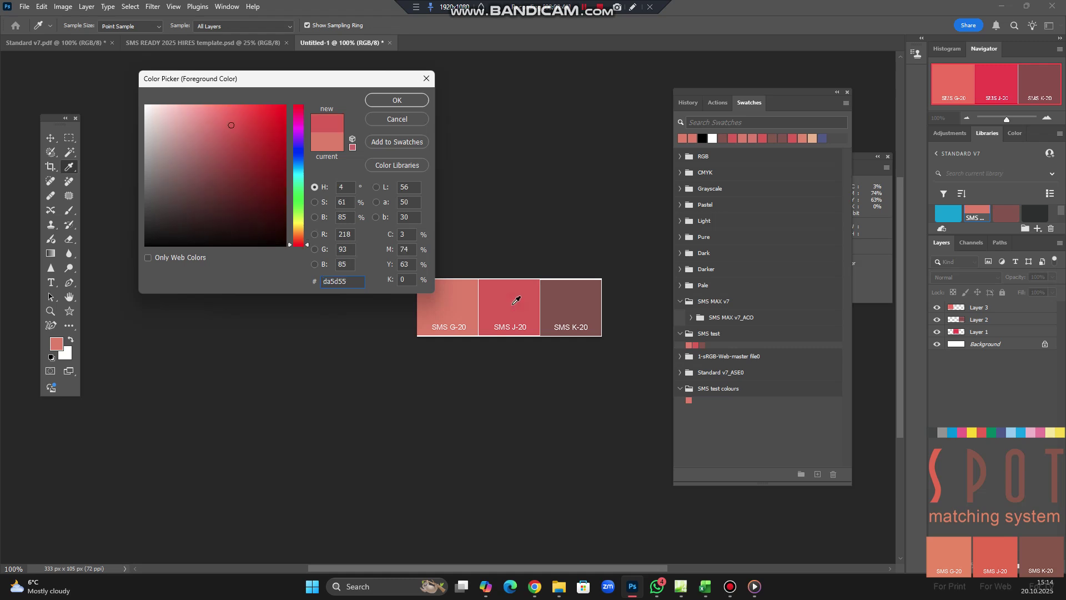
click(515, 300)
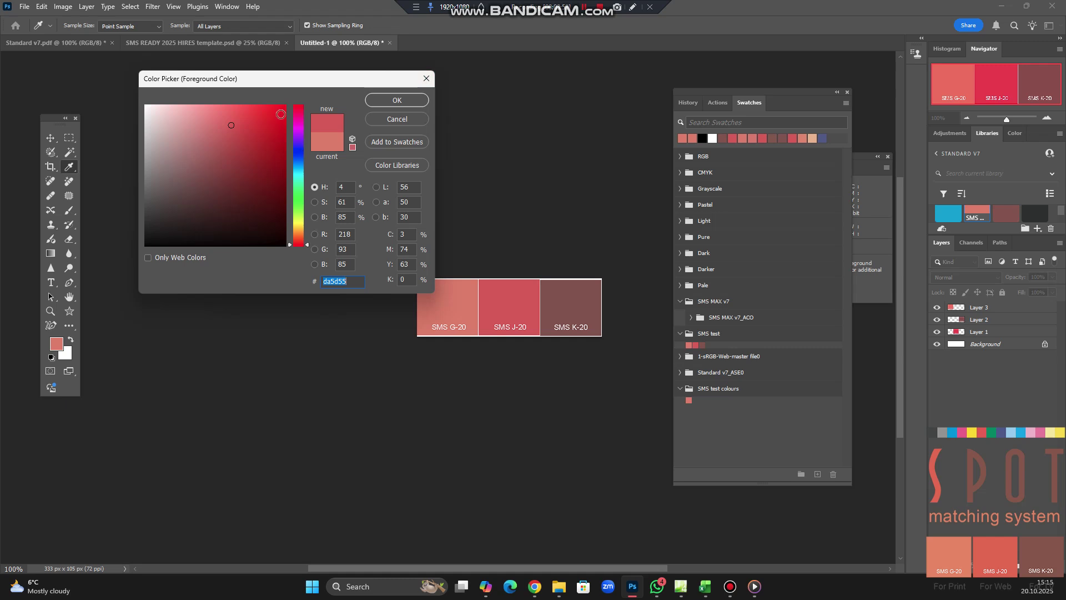
click(395, 141)
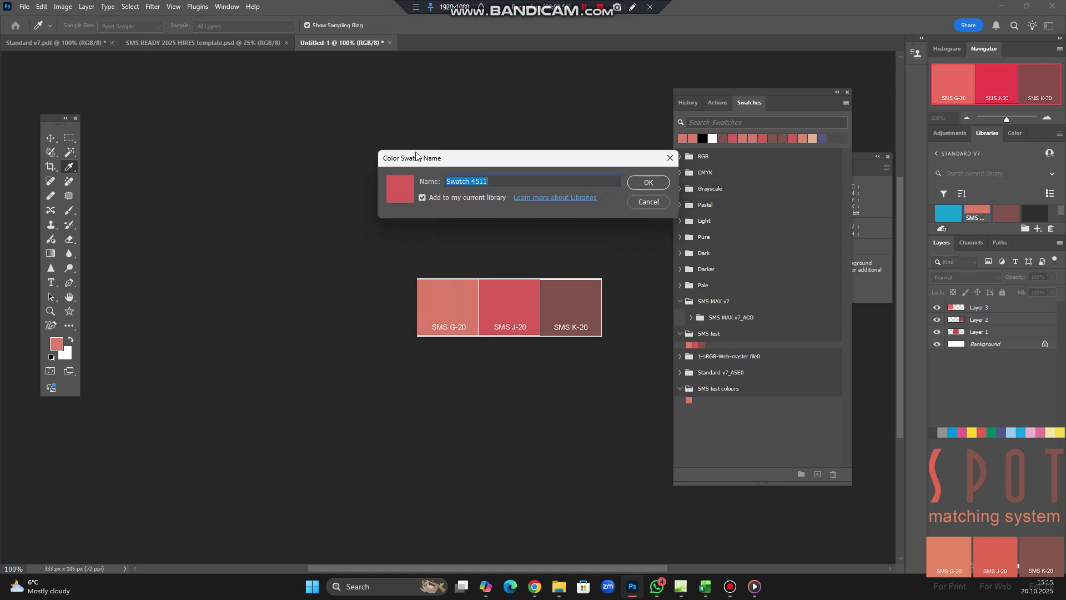
text(SMS J-20)
click(653, 182)
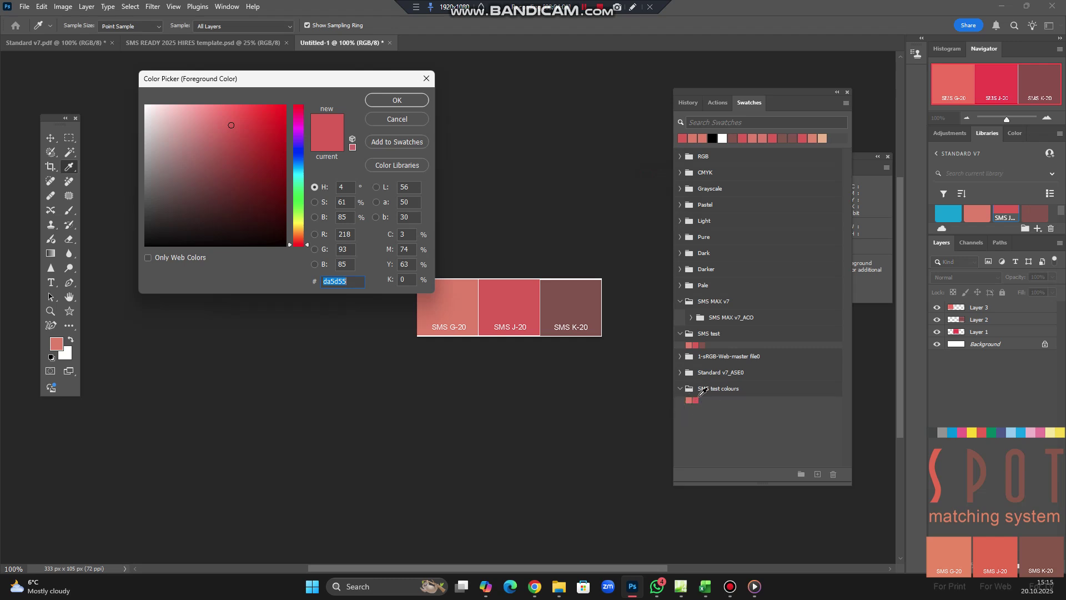
Sample the SMS K-20 square, add it to the swatches as SMS K-20, and accept it as the foreground colour.
click(577, 297)
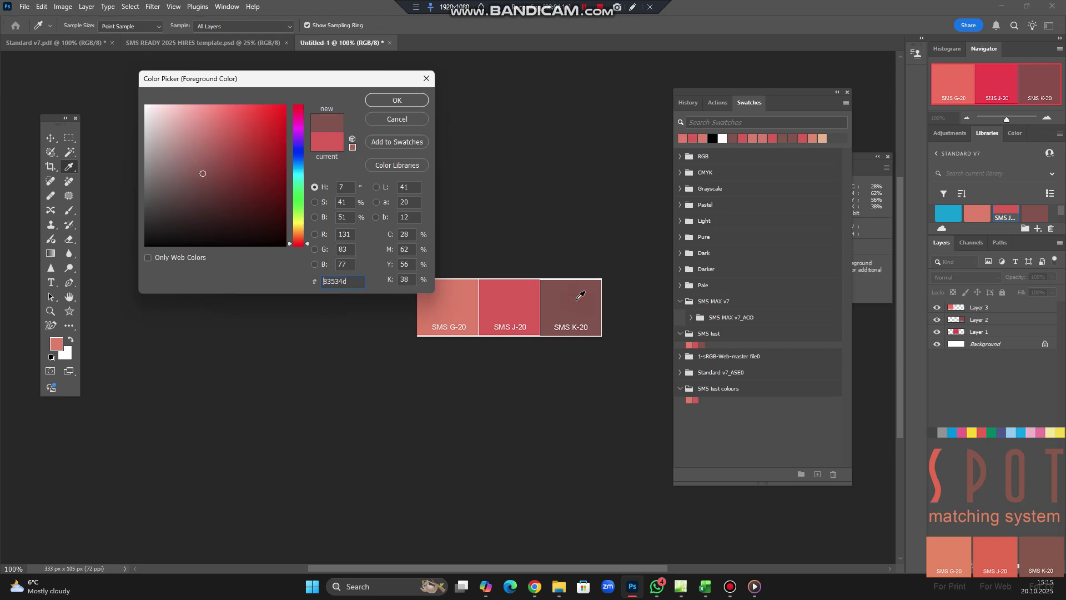
click(391, 143)
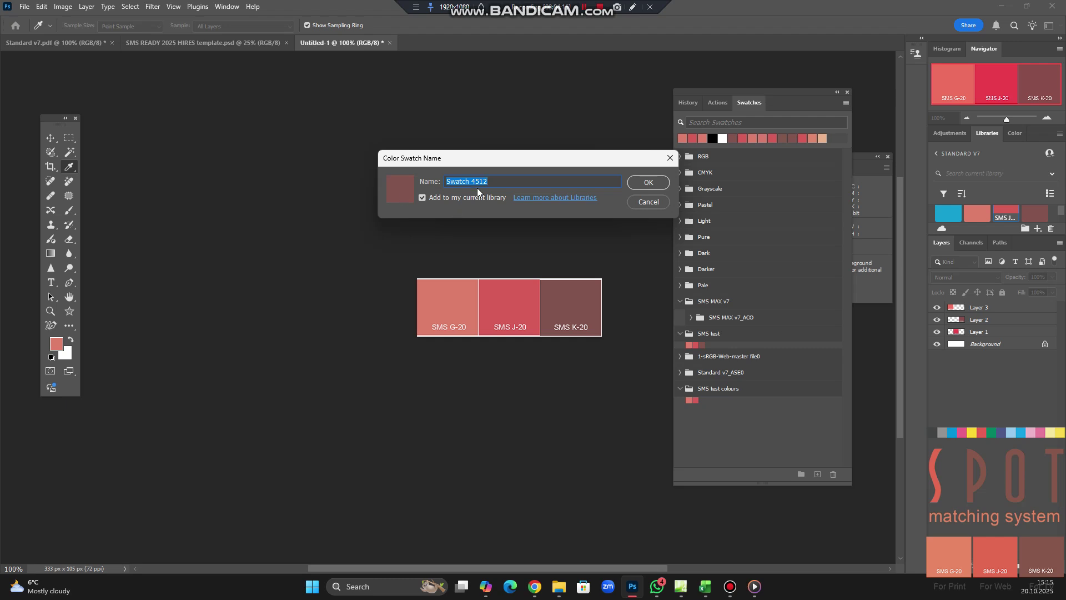
text(SMS K-20)
click(647, 182)
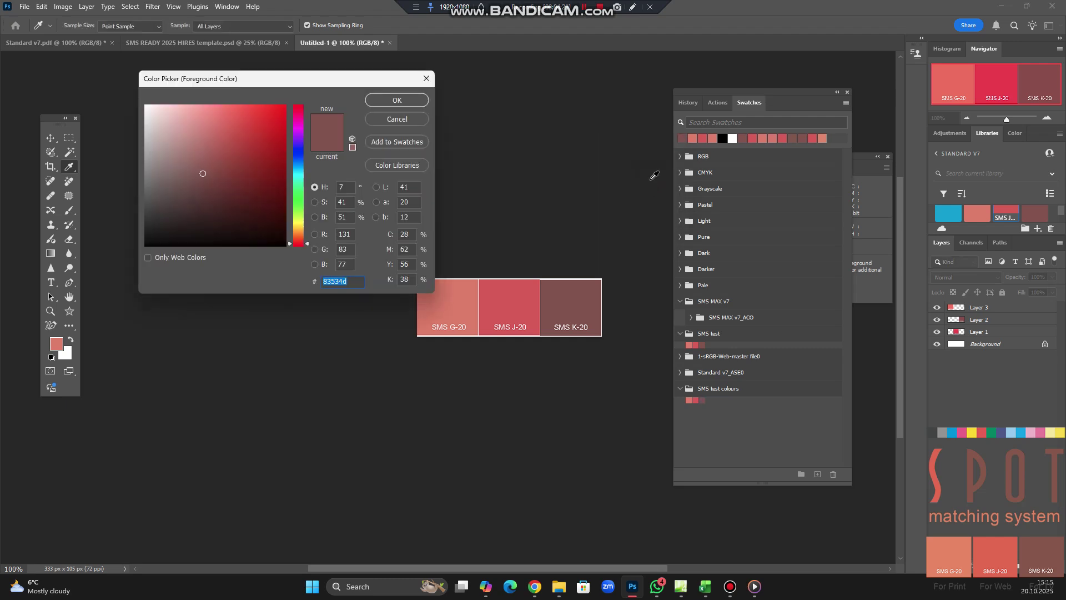
click(393, 100)
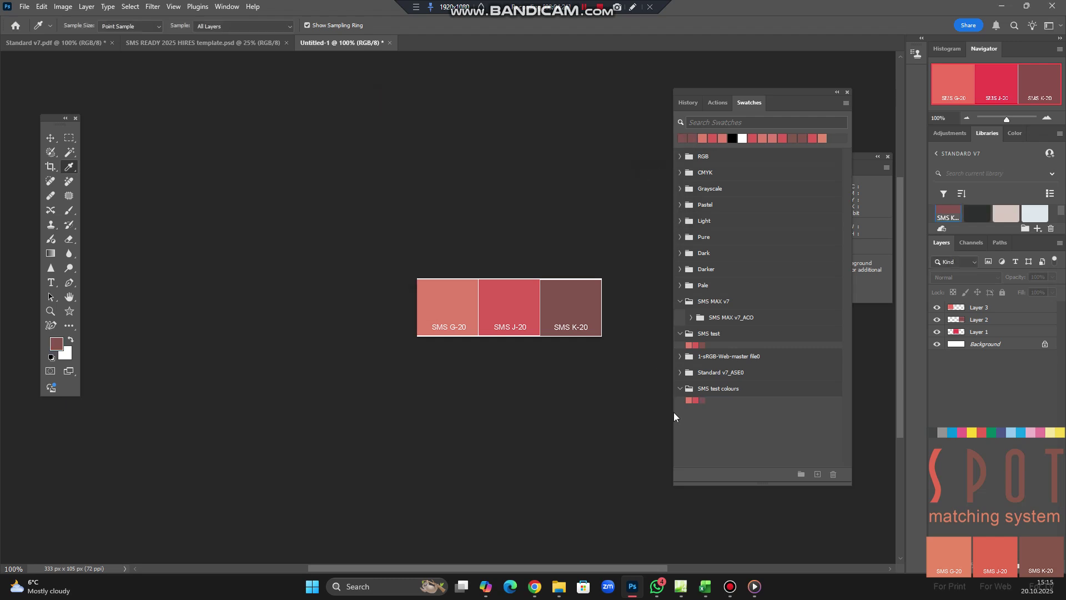
Export the SMS test colours swatch group for exchange as an ASE file named SMS test colours in the SMS test folder.
click(724, 388)
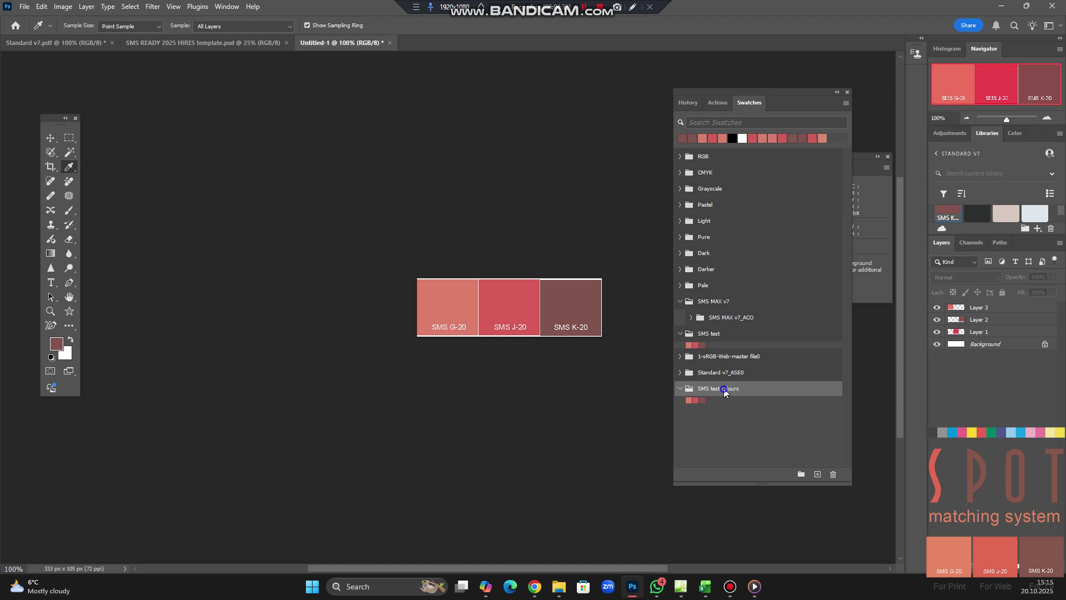
right_click(724, 389)
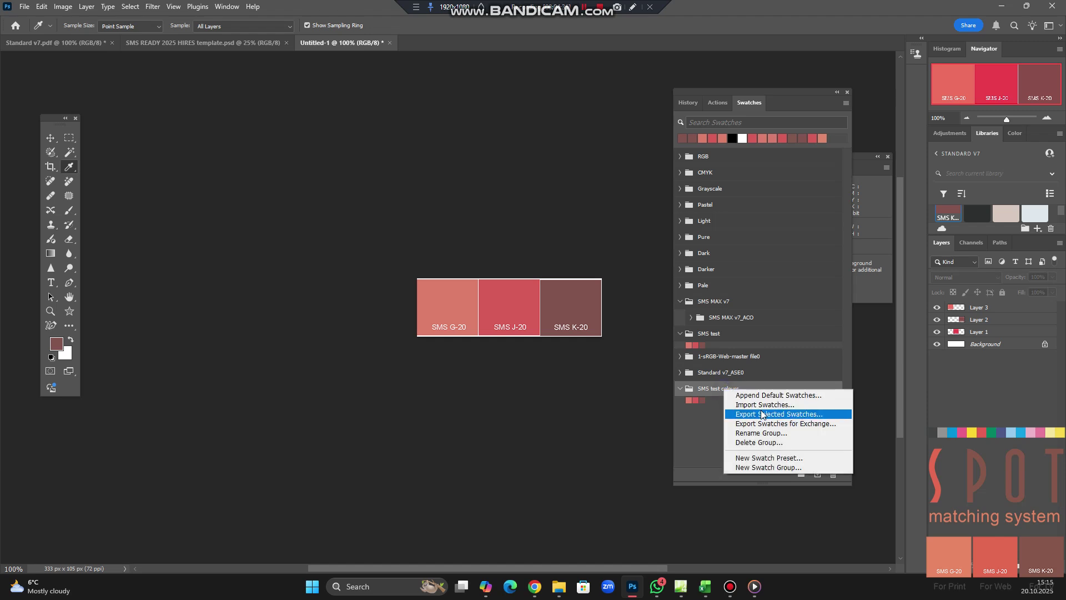
click(833, 425)
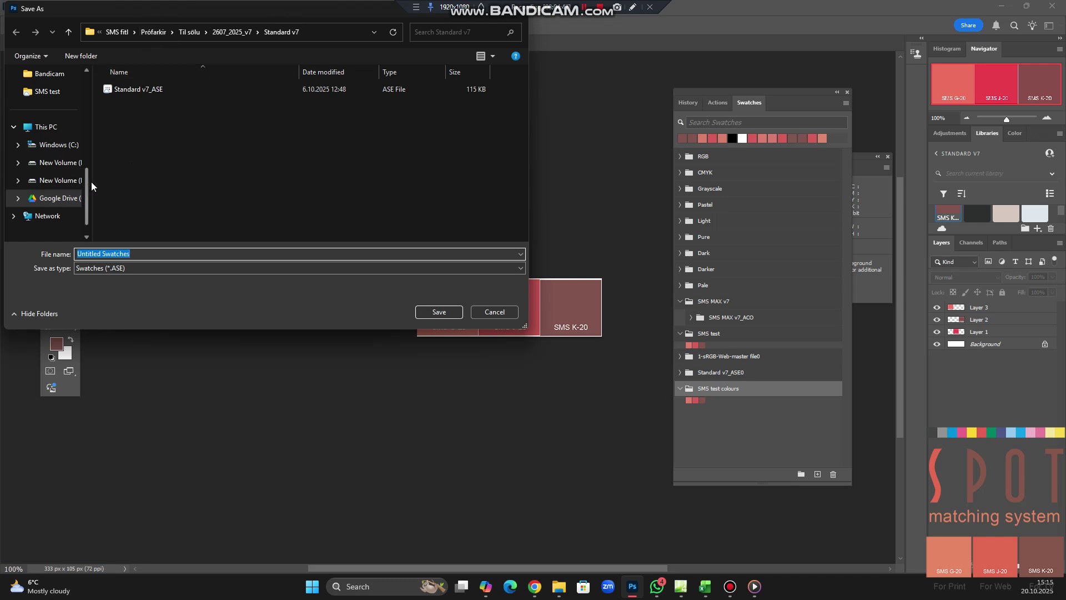
click(39, 96)
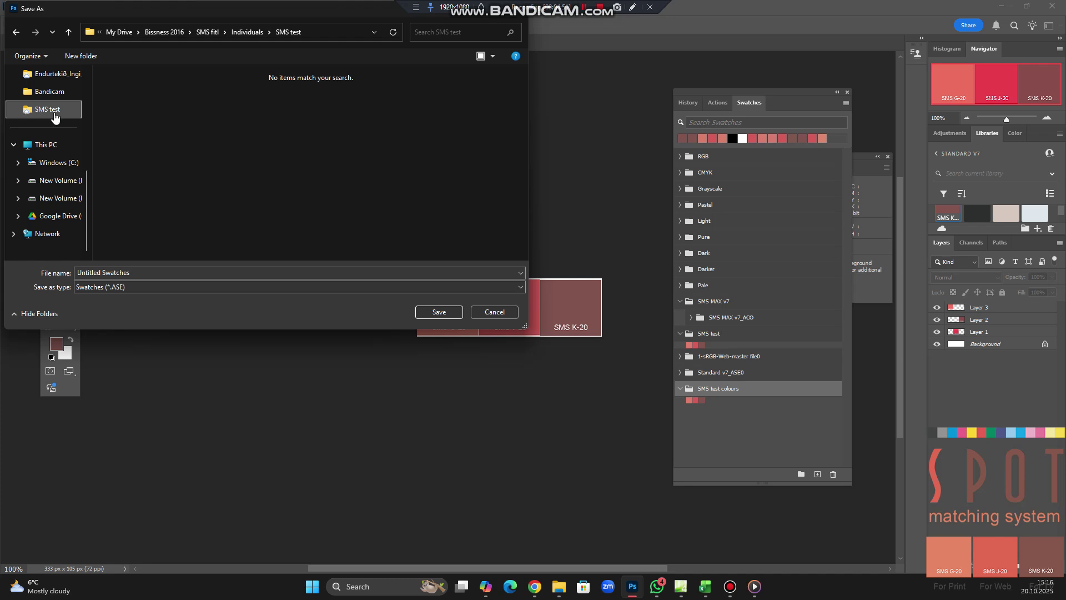
click(143, 273)
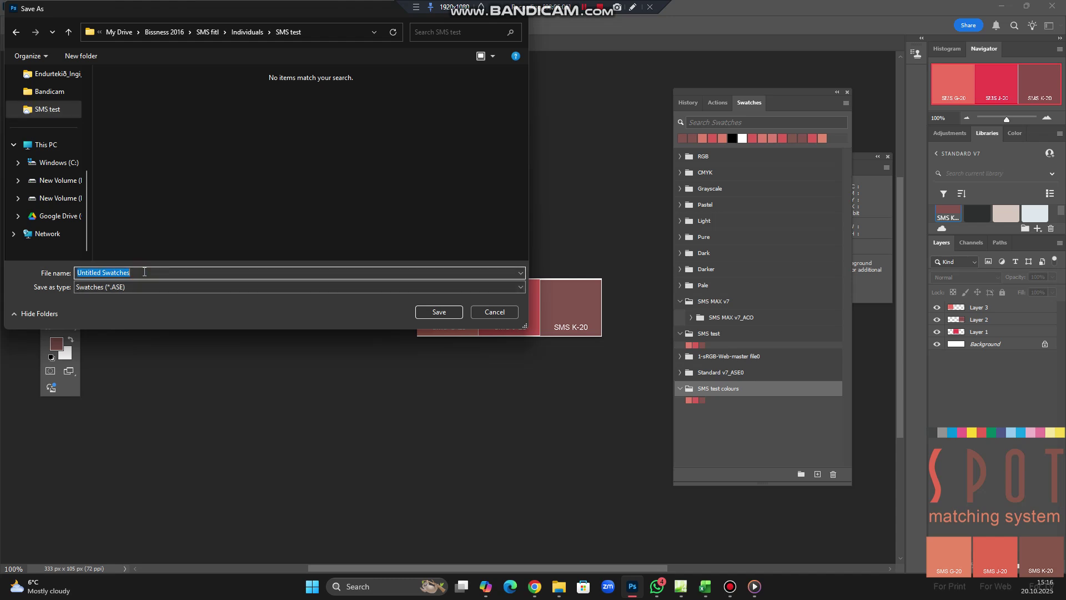
text(SMS test colours)
click(446, 311)
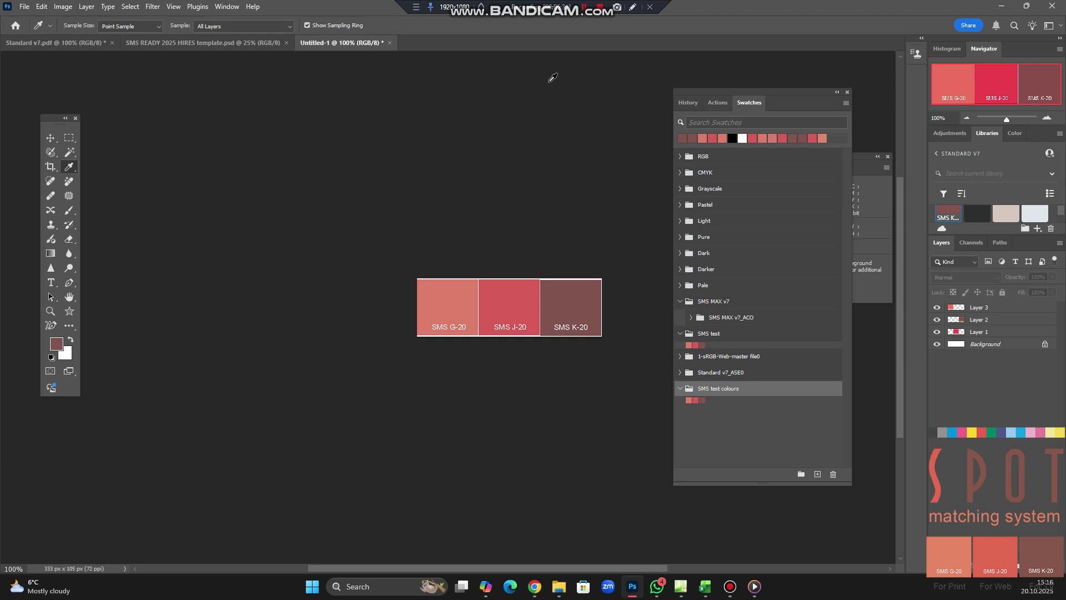
Quit Photoshop without saving changes to the open documents.
click(1055, 7)
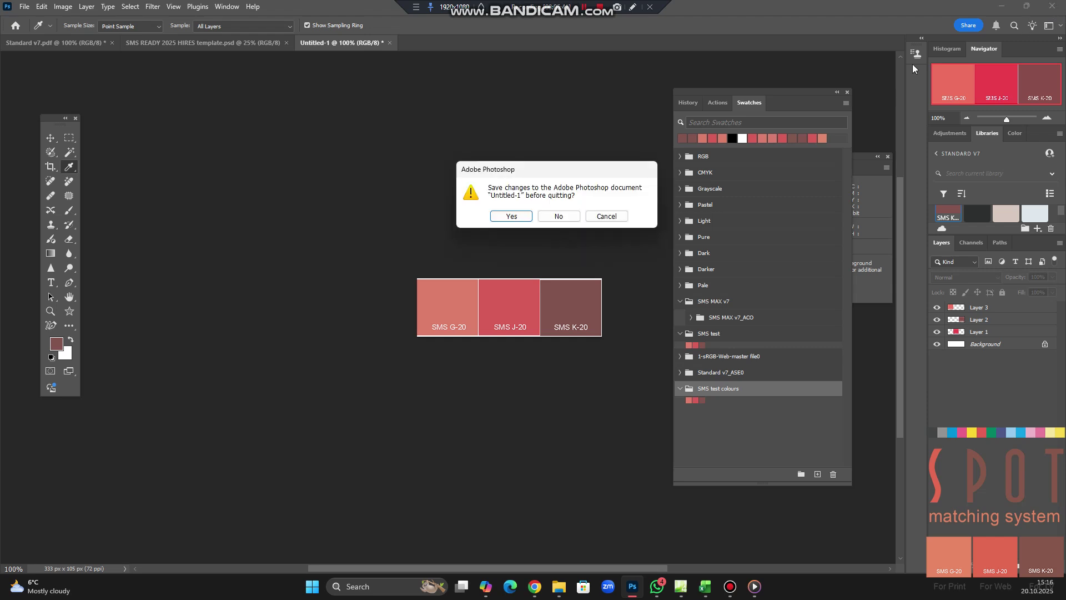
click(565, 216)
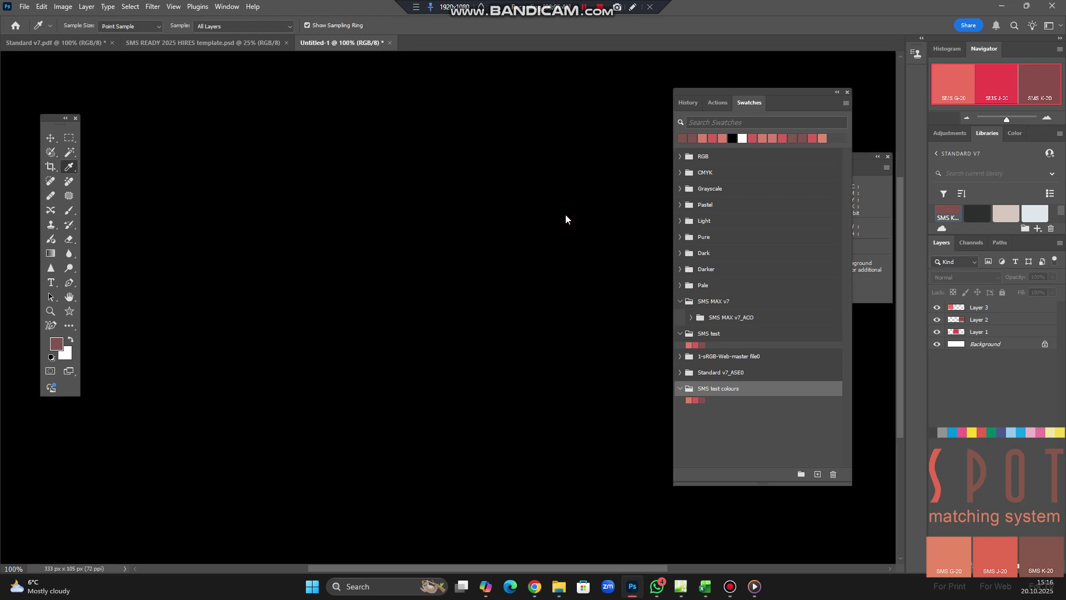
click(566, 216)
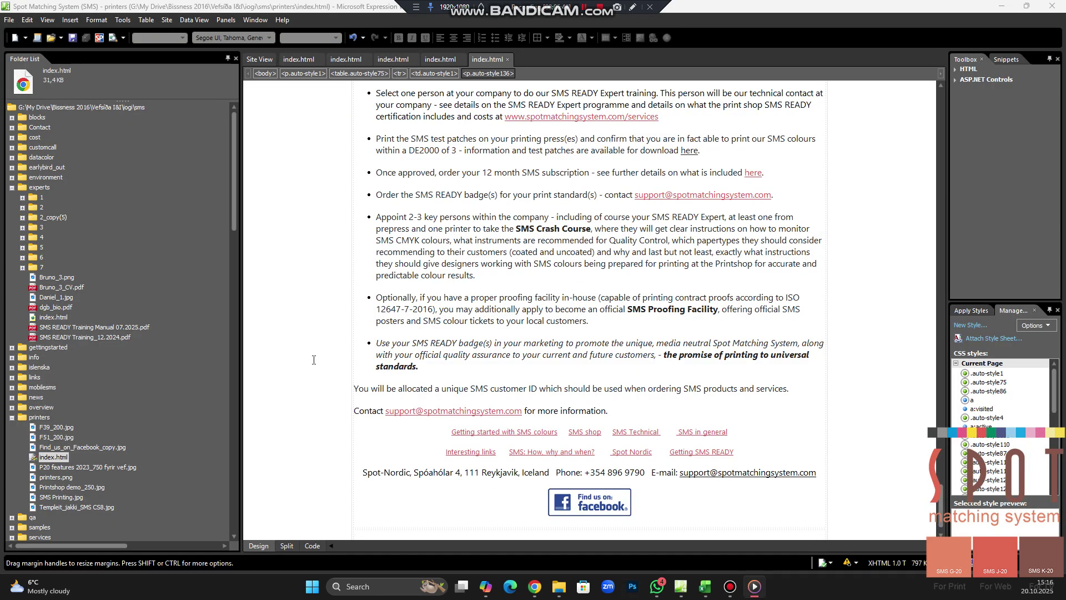
Search the computer for Publisher and launch Affinity Publisher 2.
click(389, 586)
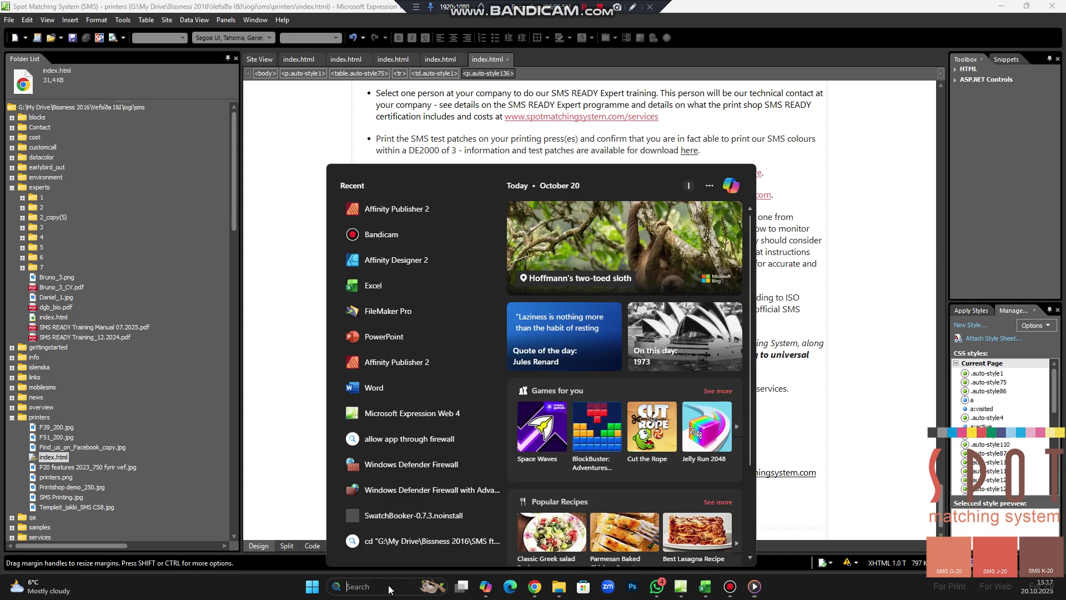
text(Publisher)
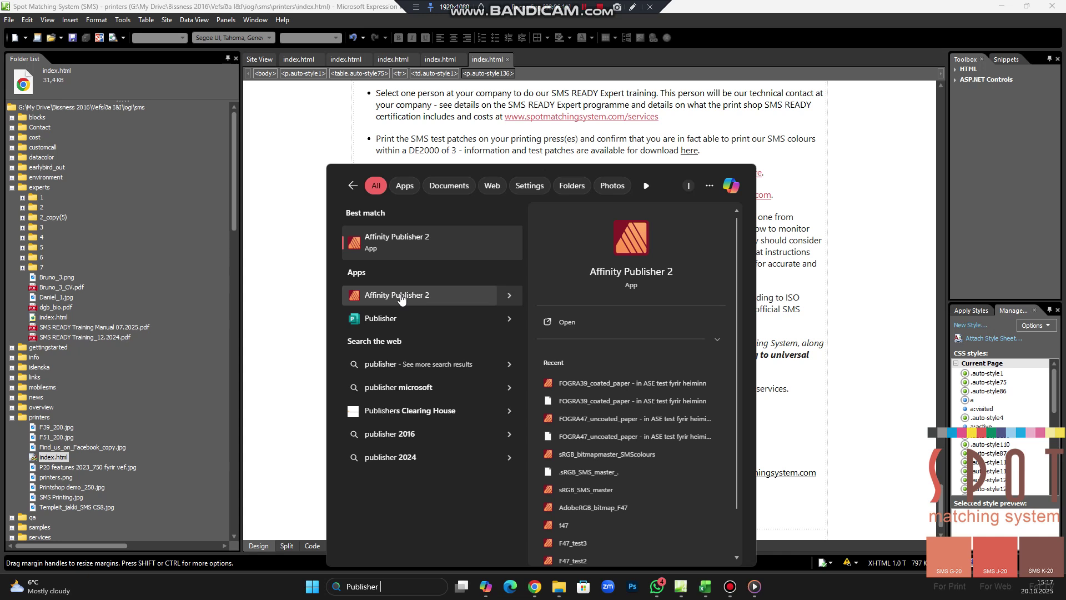
click(419, 241)
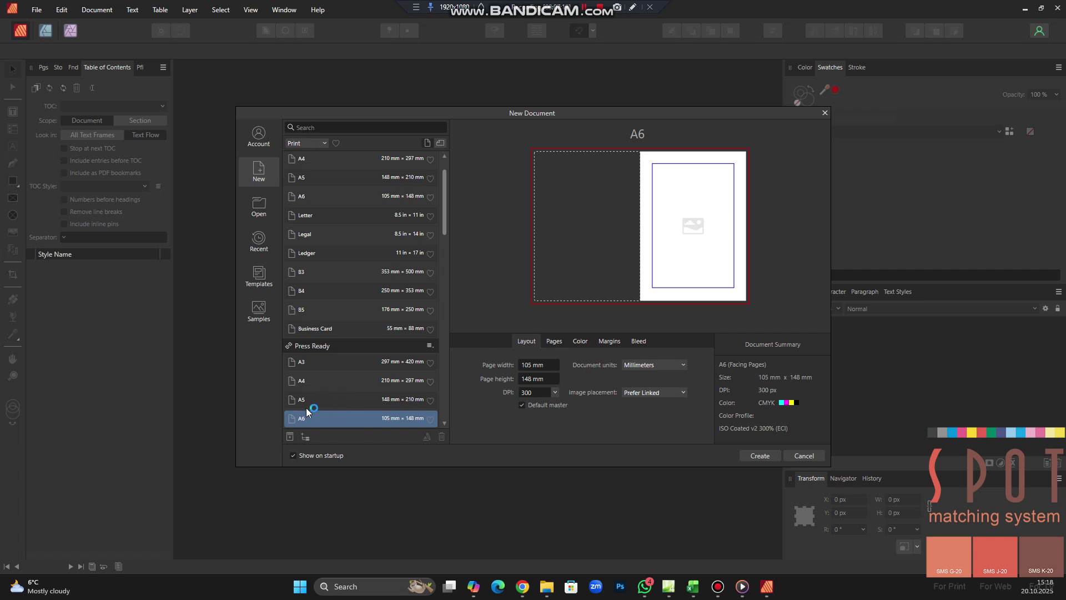
Choose the Press Ready A5 preset for the new document and set its color format to RGB/8.
click(328, 405)
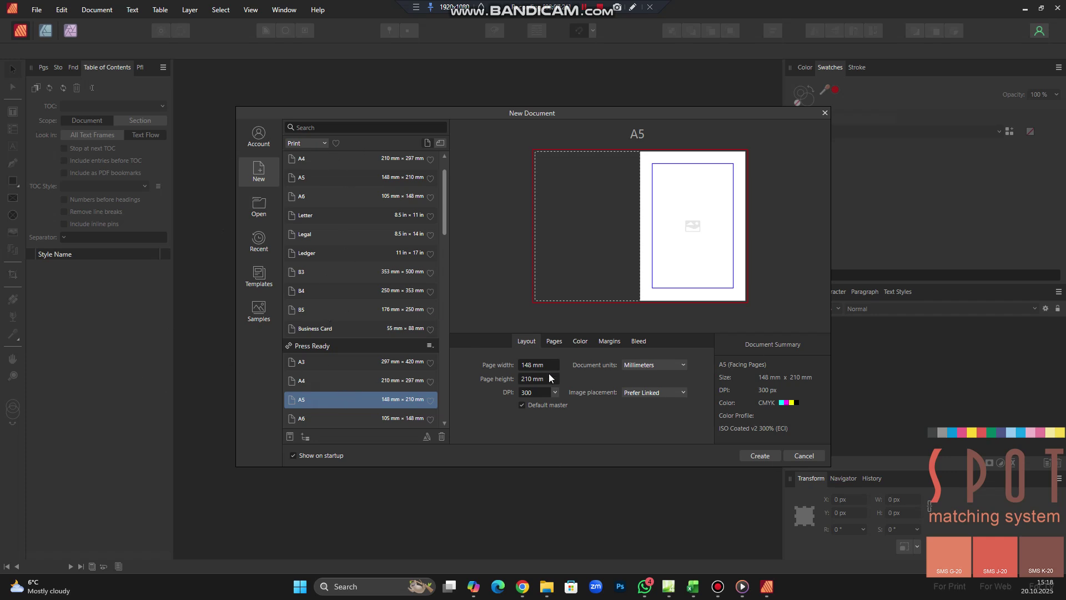
click(581, 342)
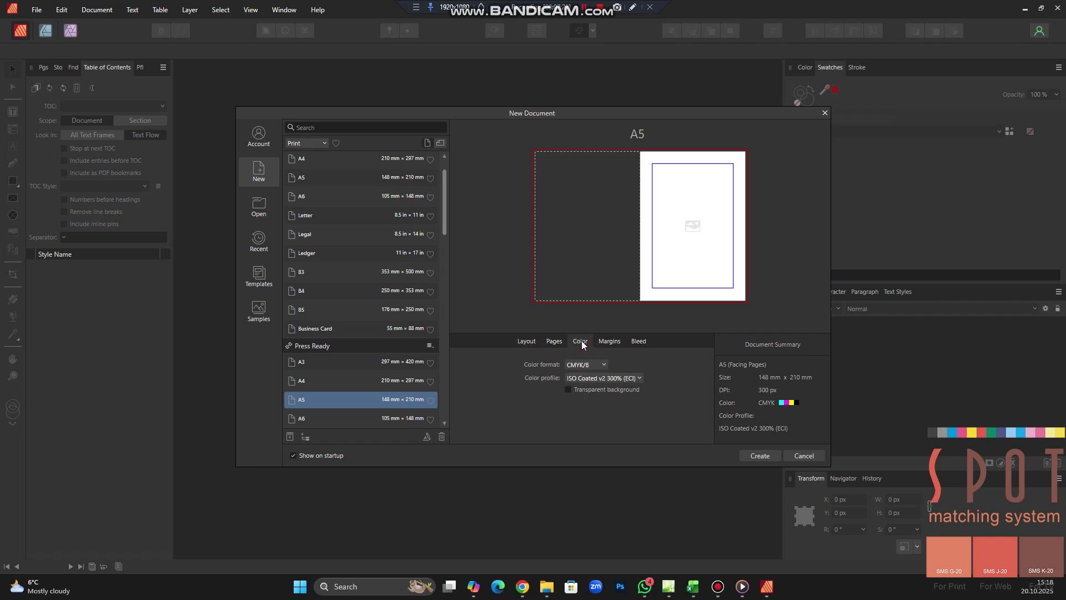
click(605, 363)
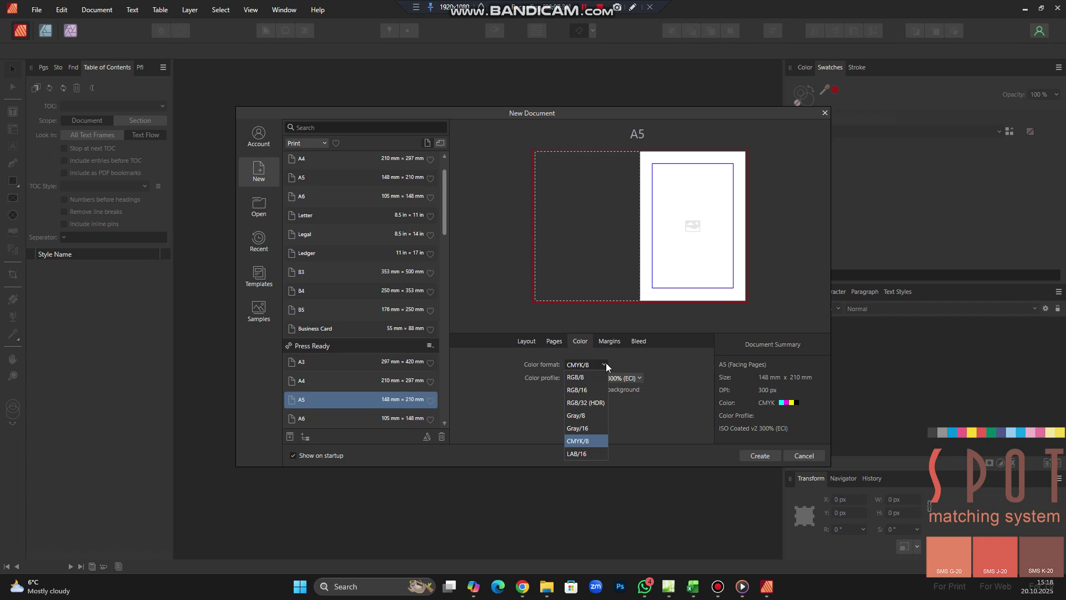
click(582, 380)
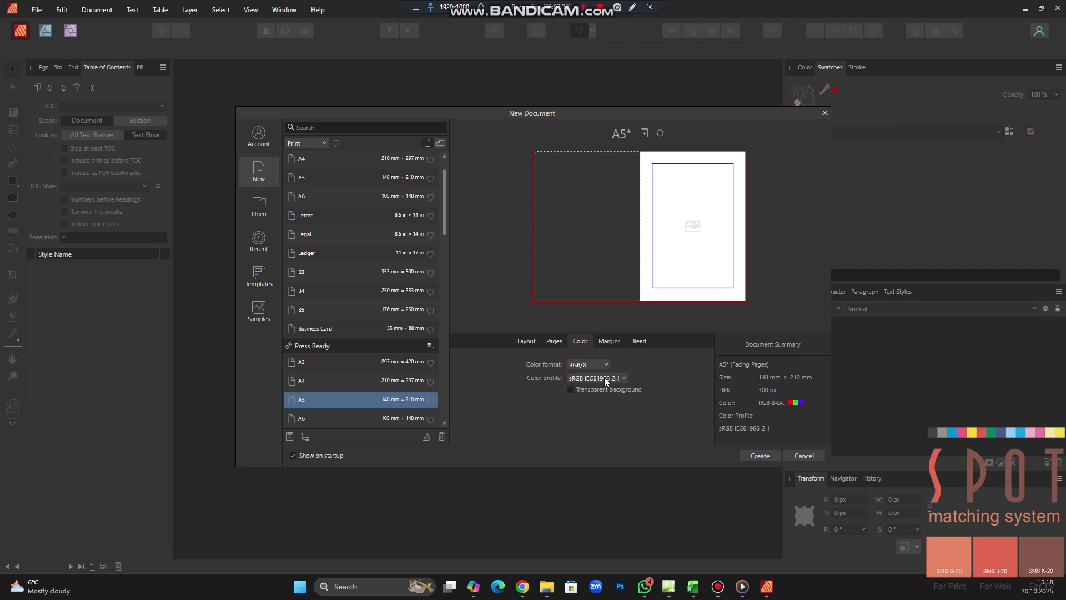
Set the rendering intent to Absolute Colorimetric in the application's color settings, and create the A5 document.
click(62, 10)
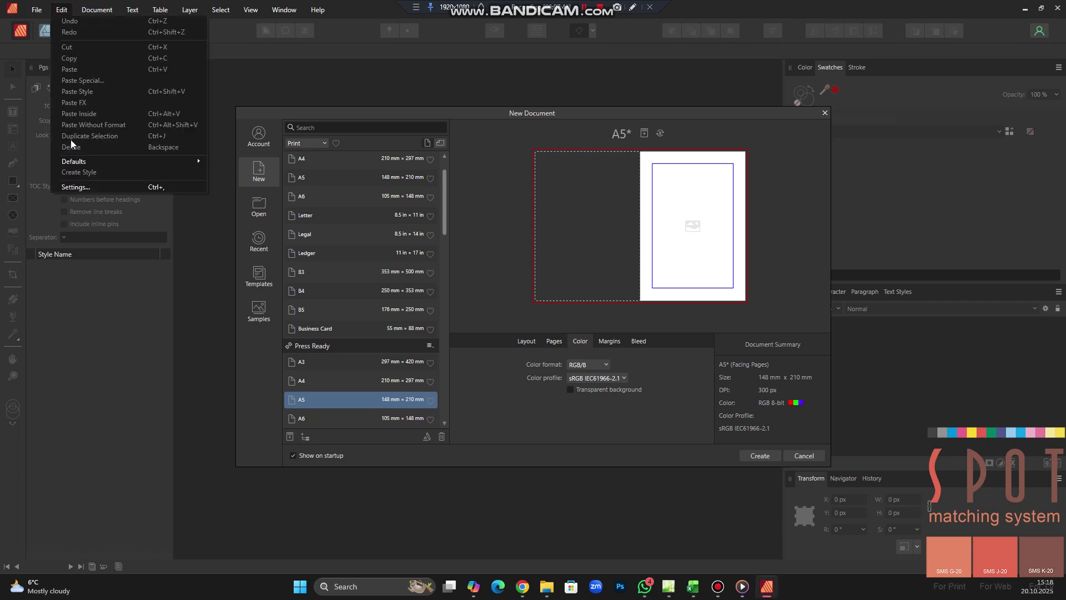
click(78, 187)
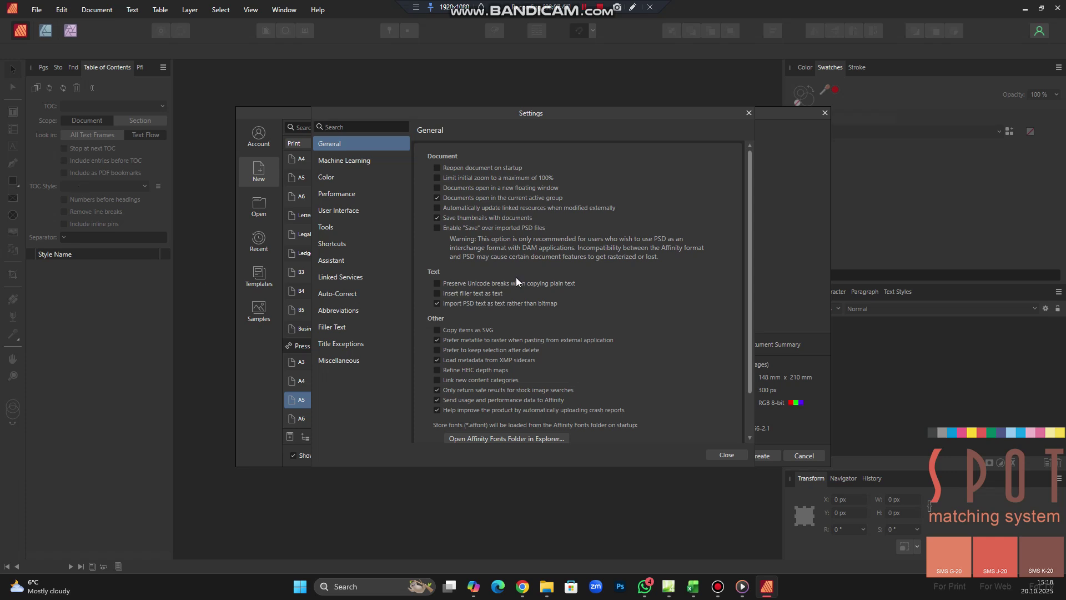
click(325, 177)
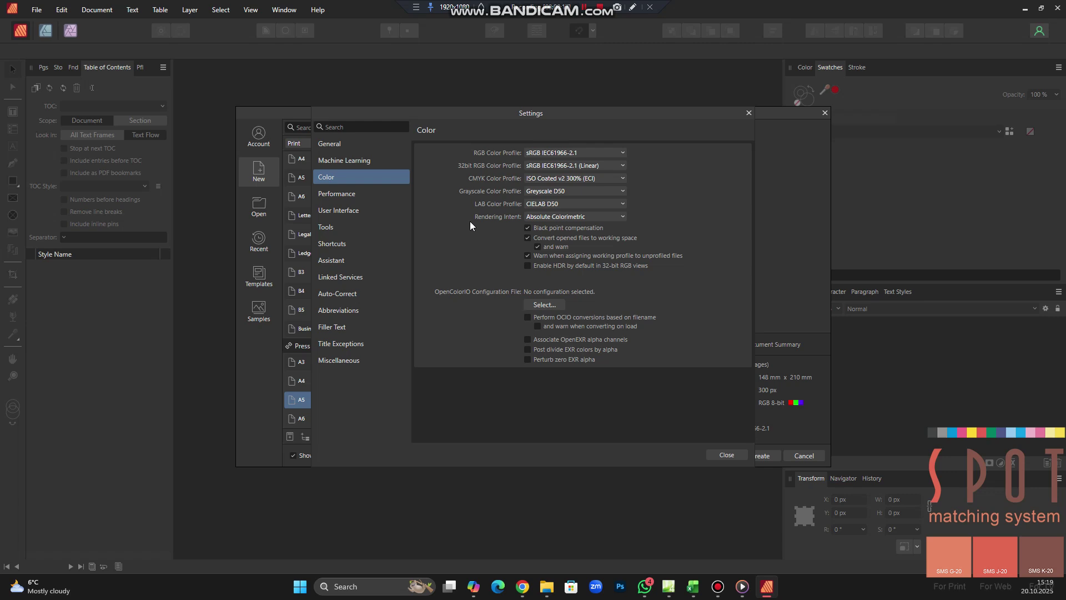
click(601, 216)
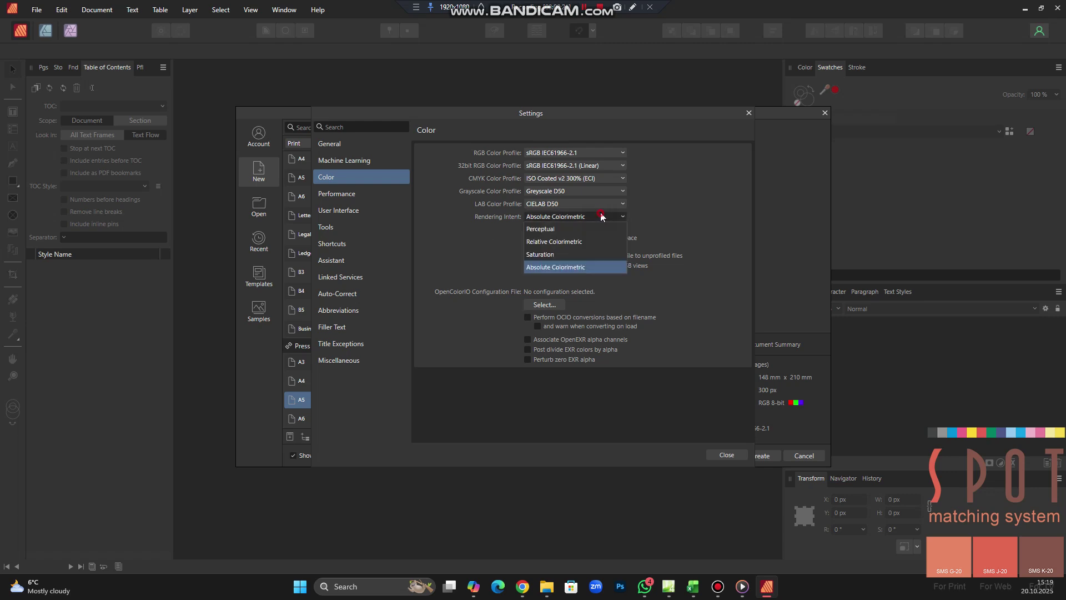
click(582, 268)
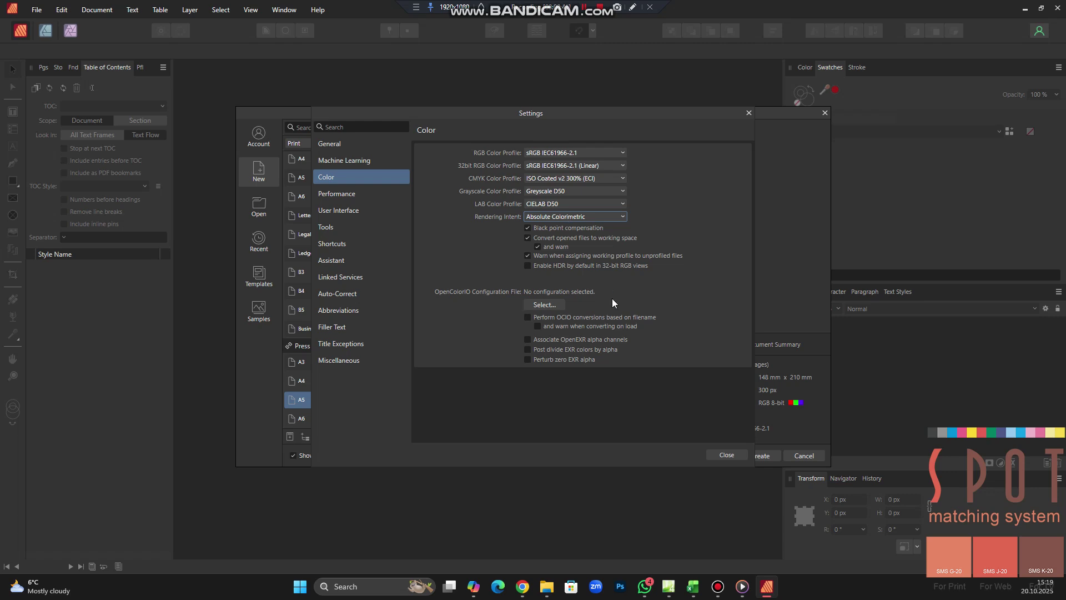
click(721, 455)
click(760, 455)
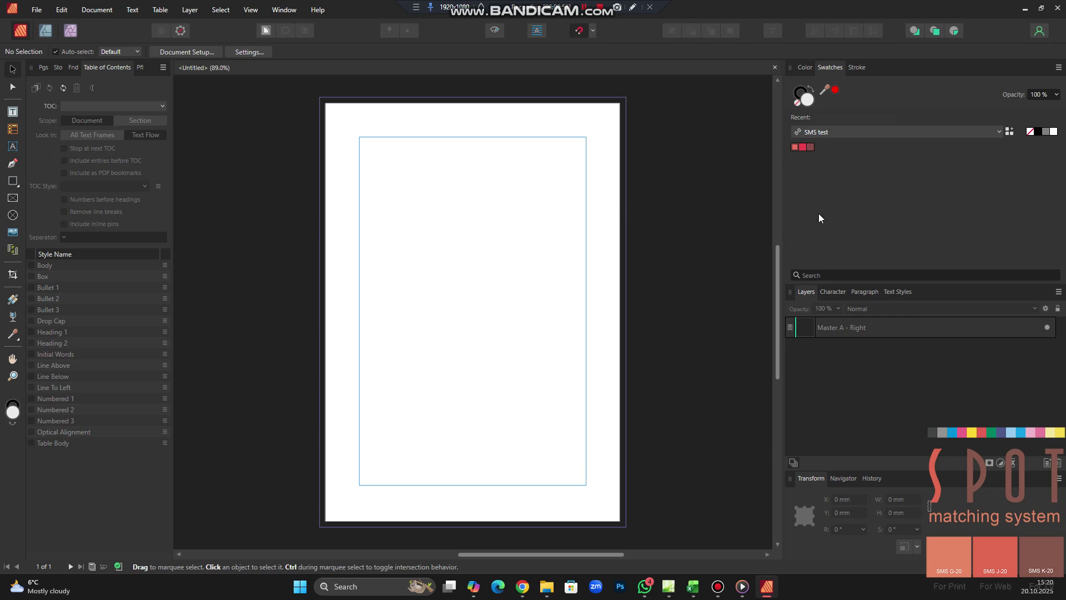
Import the SMS test colours ASE file from the SMS test folder as an application palette.
click(1058, 69)
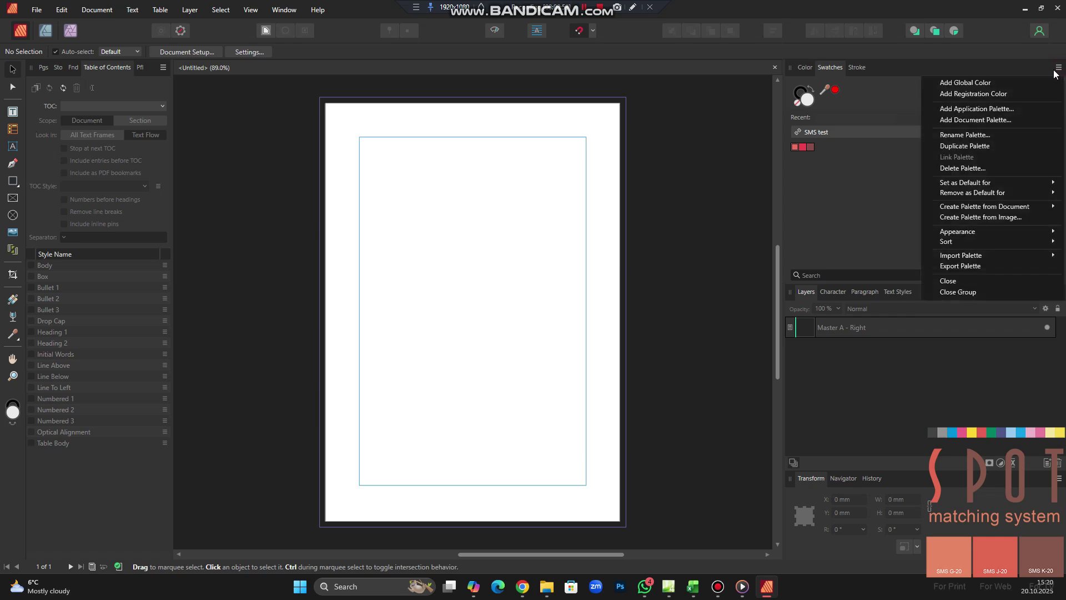
mouse_move(987, 252)
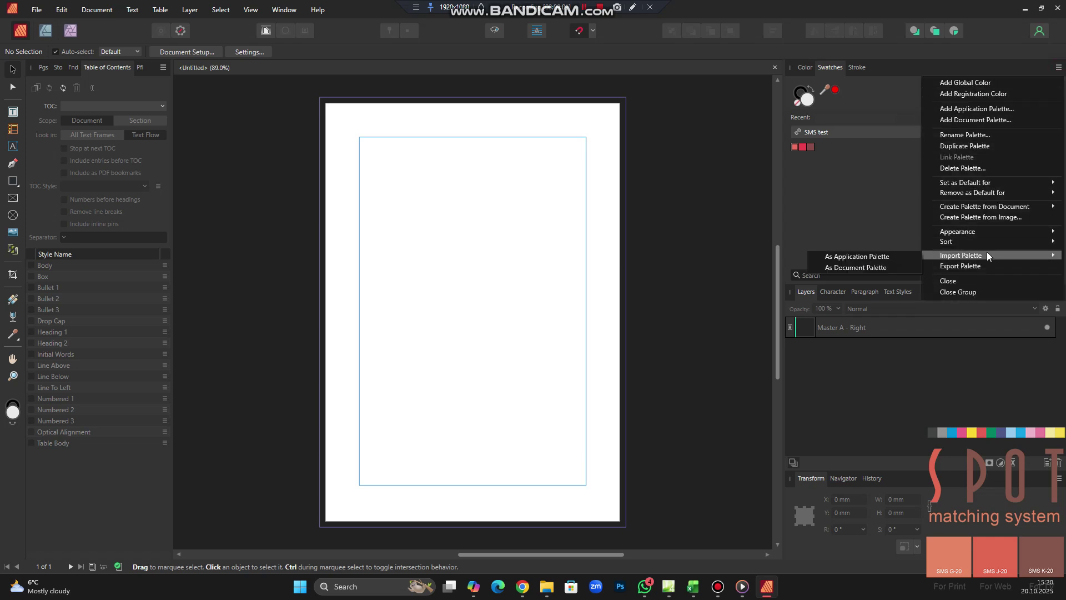
click(861, 254)
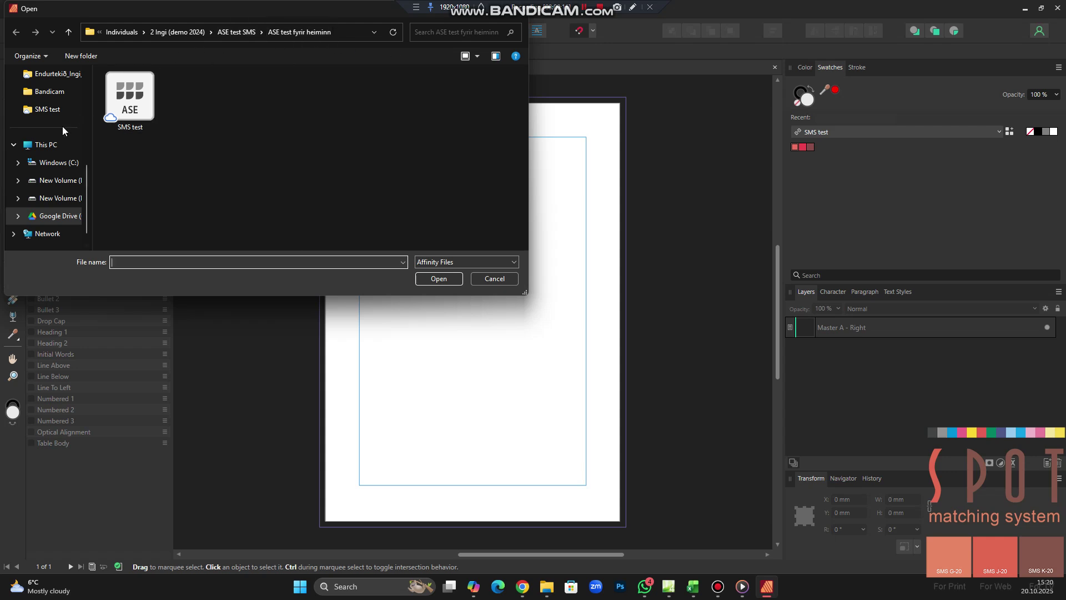
scroll(33, 178, up, 1)
click(35, 163)
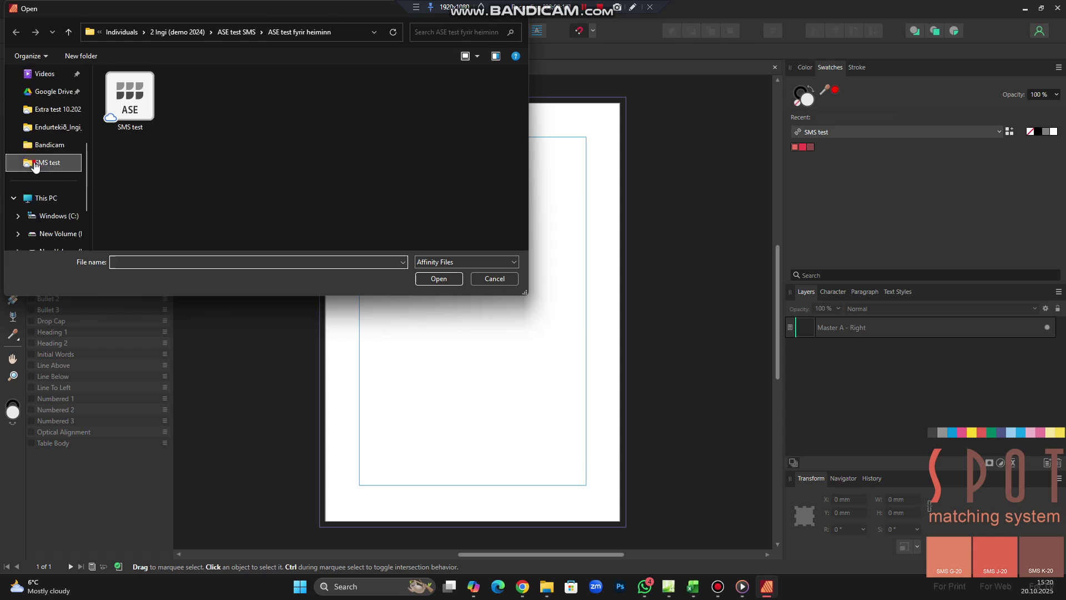
click(128, 101)
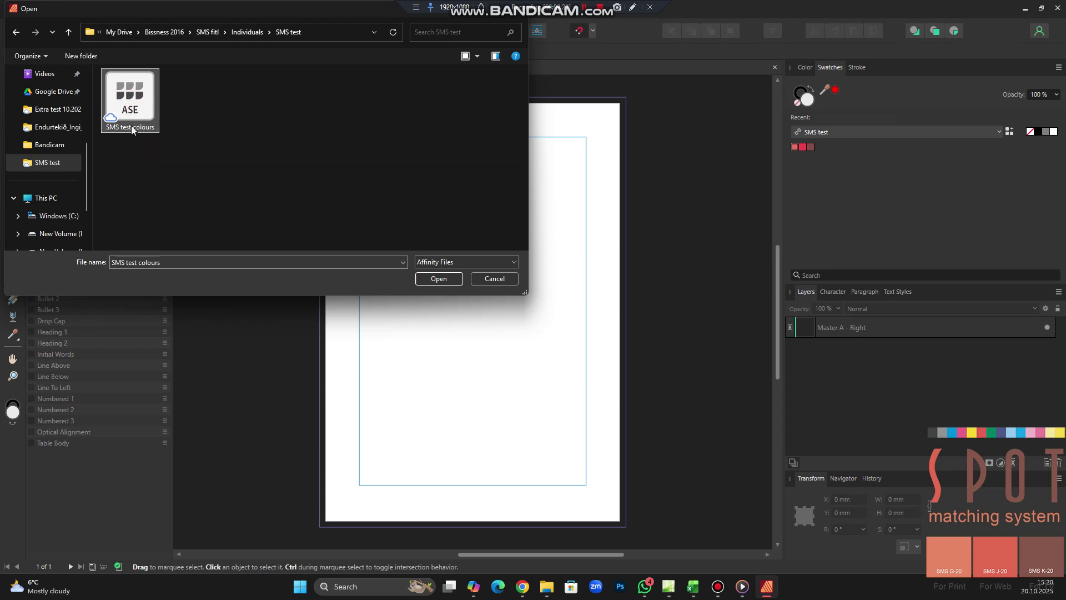
click(438, 279)
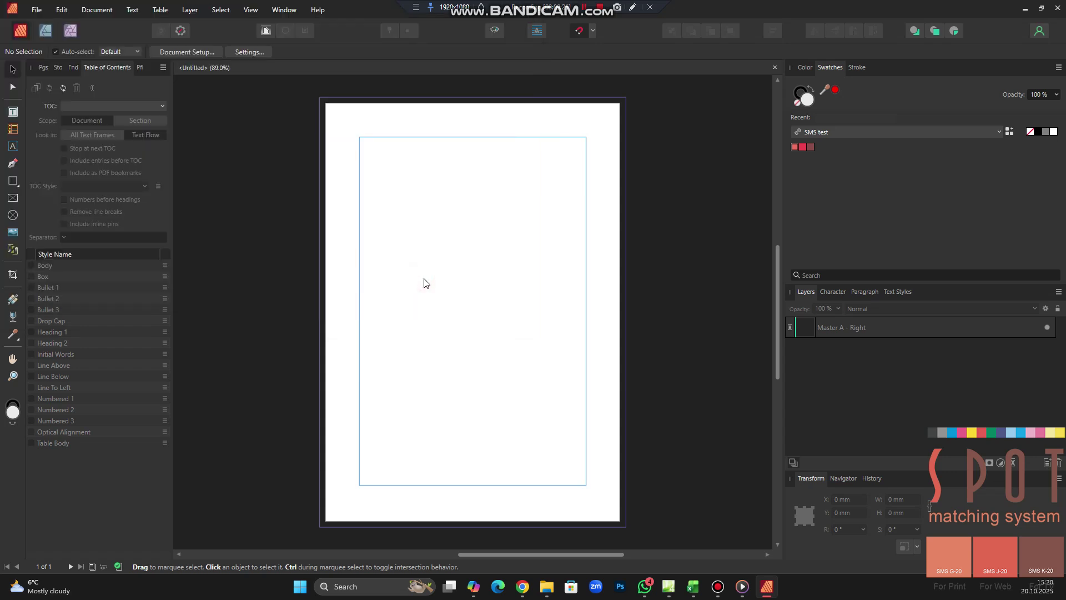